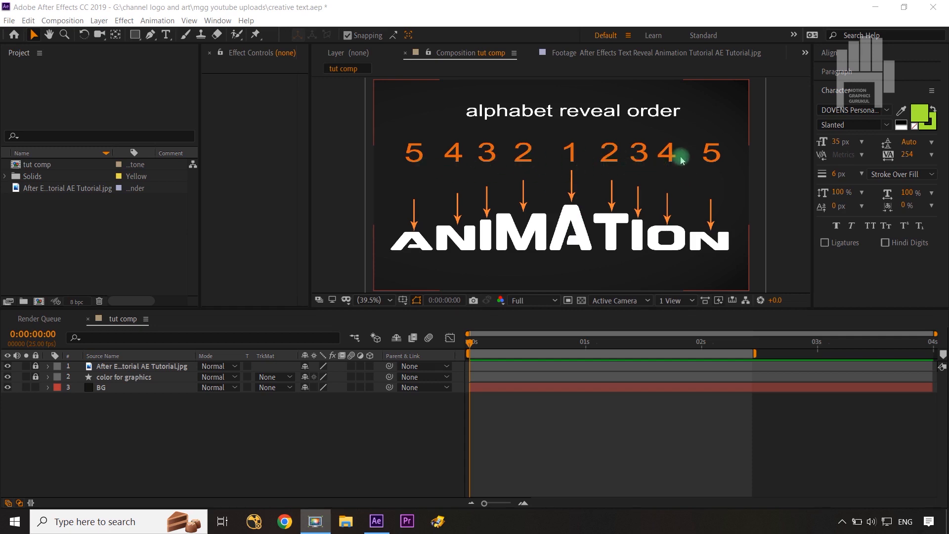
Hide the reference image layer and add a text layer reading CREATIVE with tracking 0 and font size 207 px.
click(358, 444)
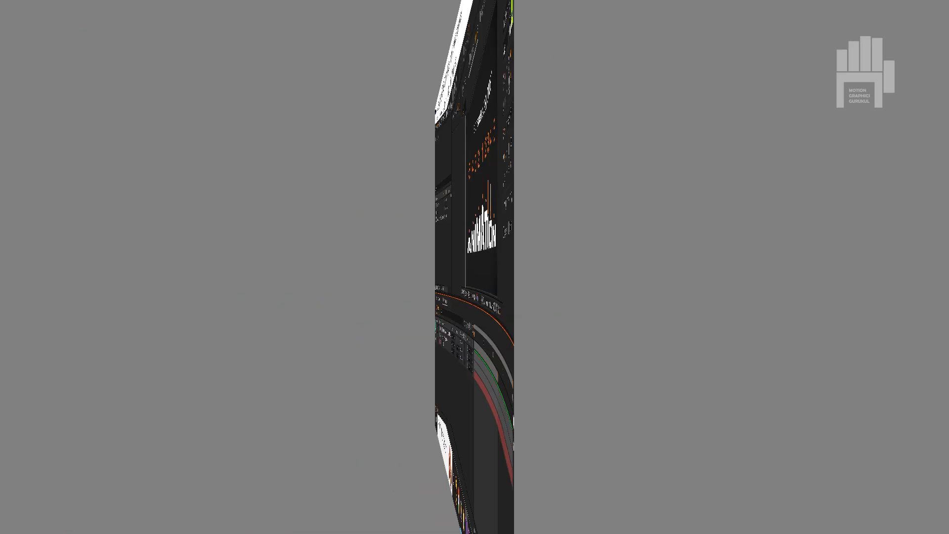
click(9, 376)
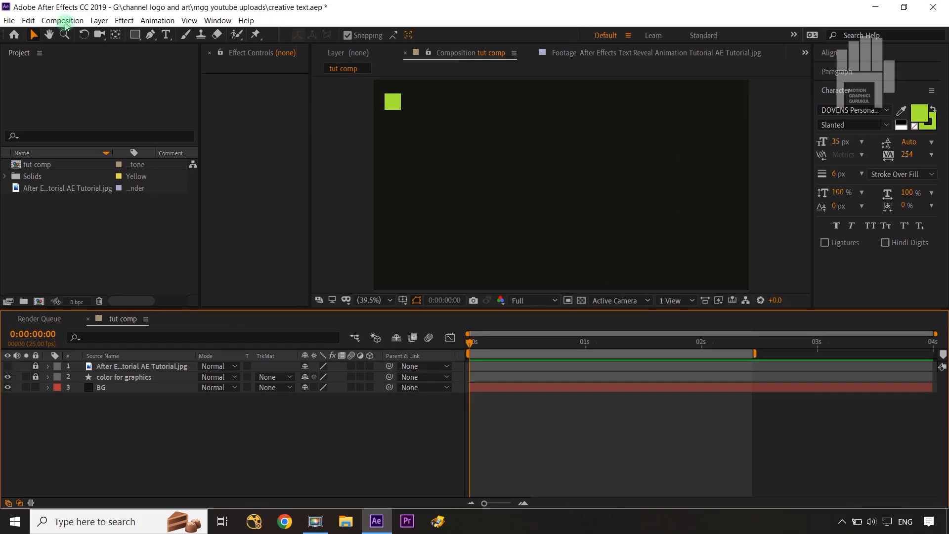
click(165, 36)
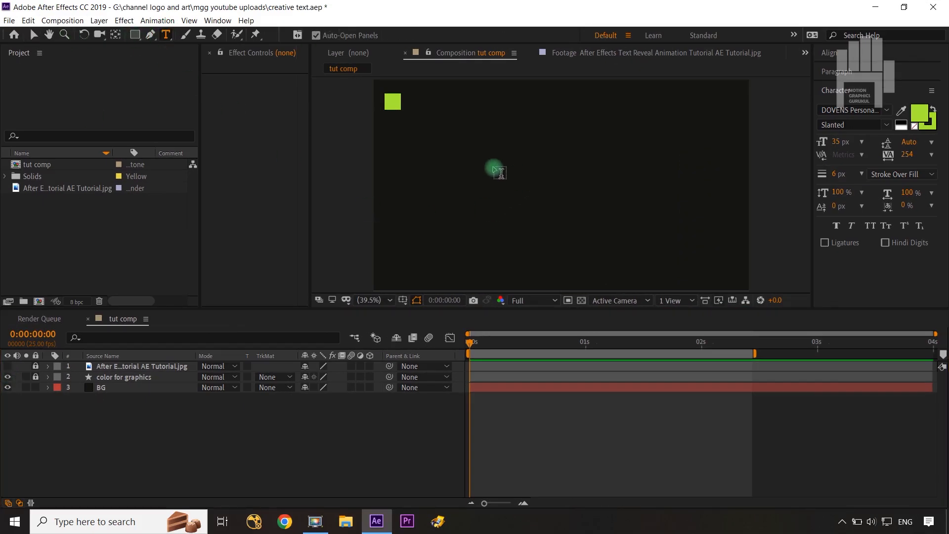
click(462, 169)
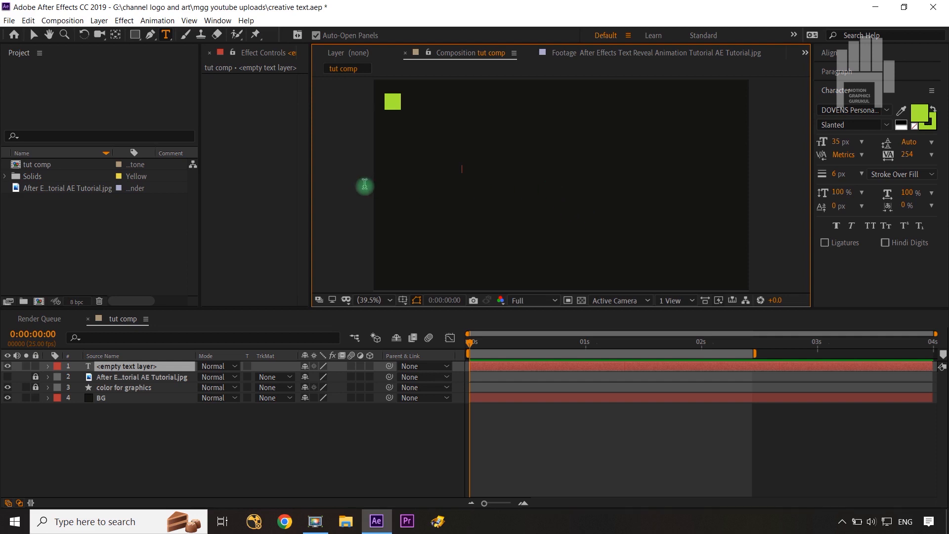
click(931, 154)
click(907, 230)
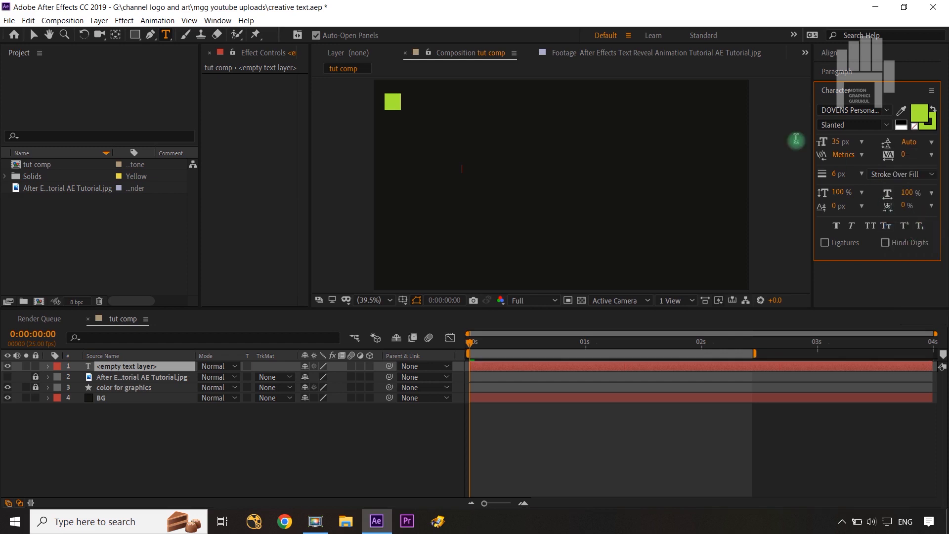
mouse_move(839, 141)
mouse_down()
mouse_move(944, 138)
mouse_move(837, 154)
mouse_up()
text(CREA)
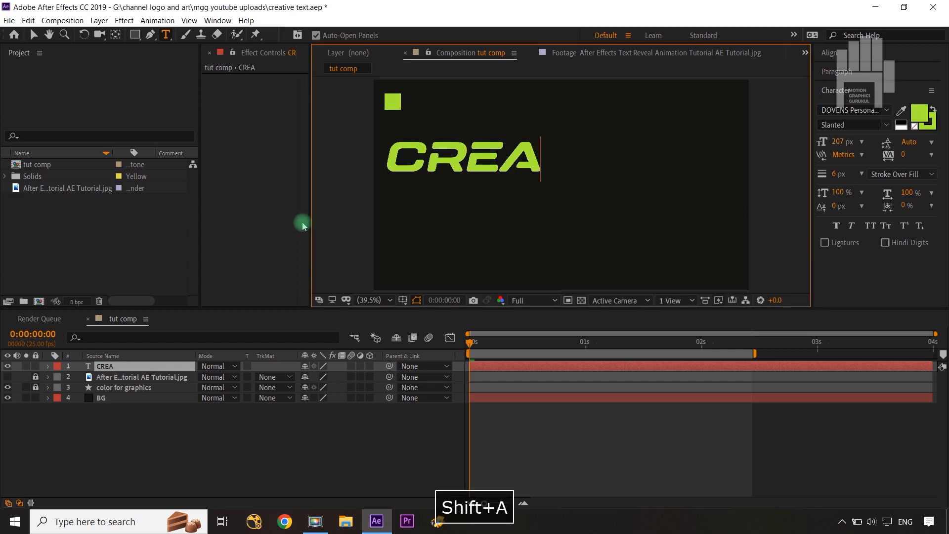
text(TIVE)
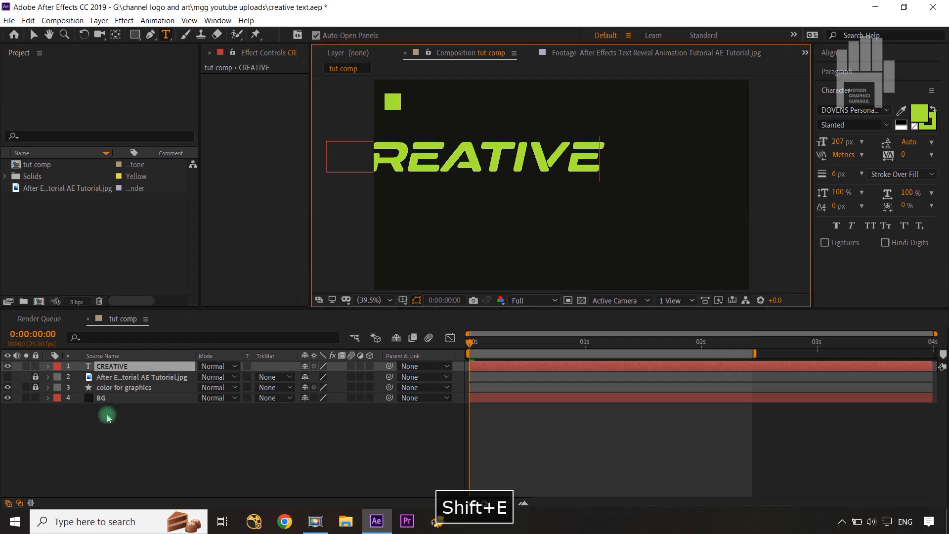
Center the CREATIVE text horizontally and vertically in the composition.
double_click(128, 367)
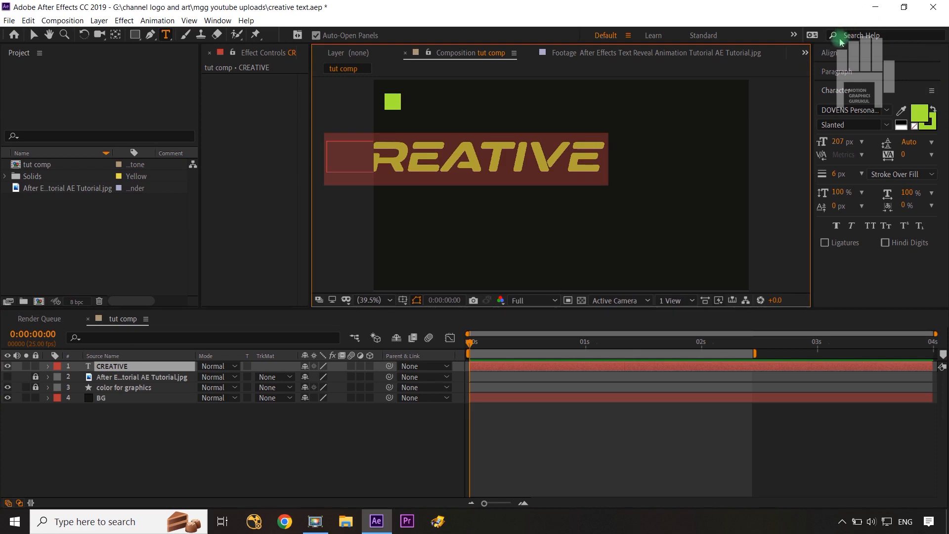
click(835, 52)
click(847, 86)
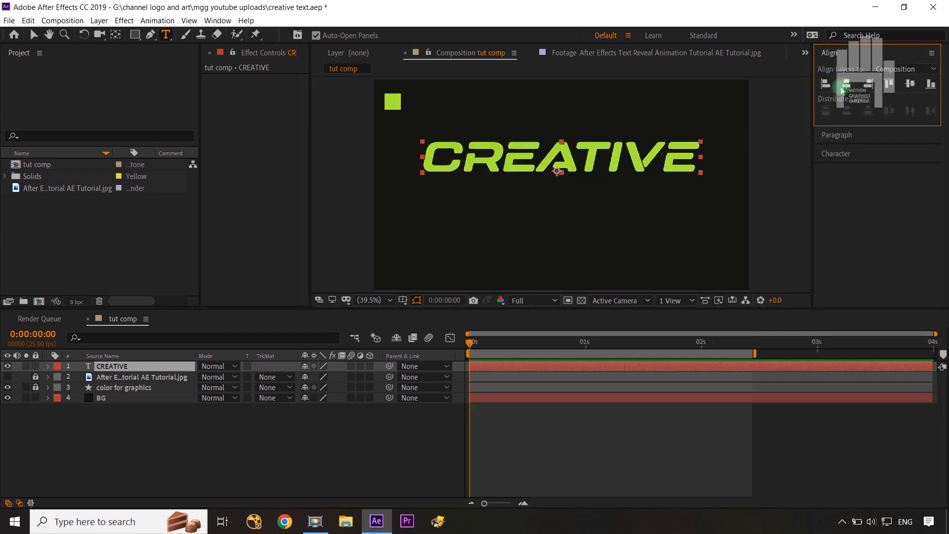
click(910, 85)
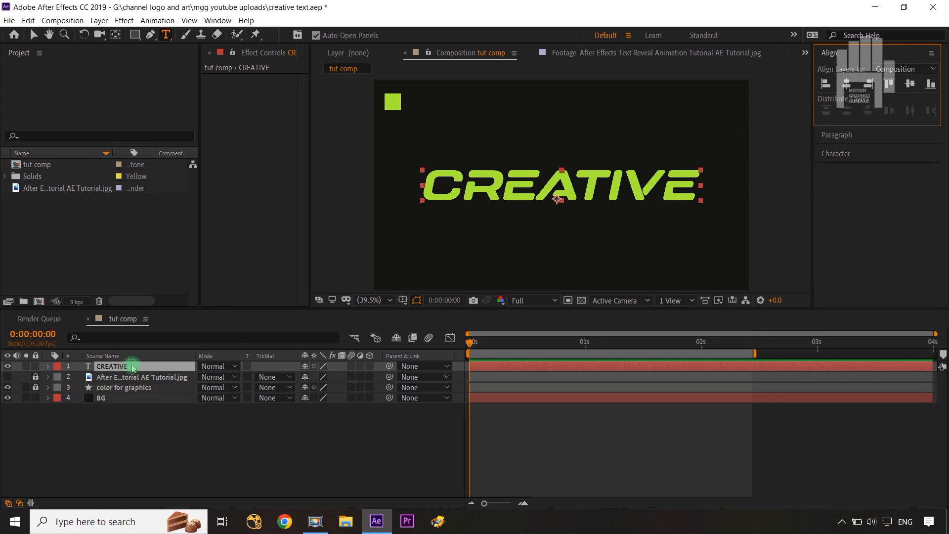
Change the CREATIVE text's font to Fastup SC Regular.
click(130, 365)
click(825, 155)
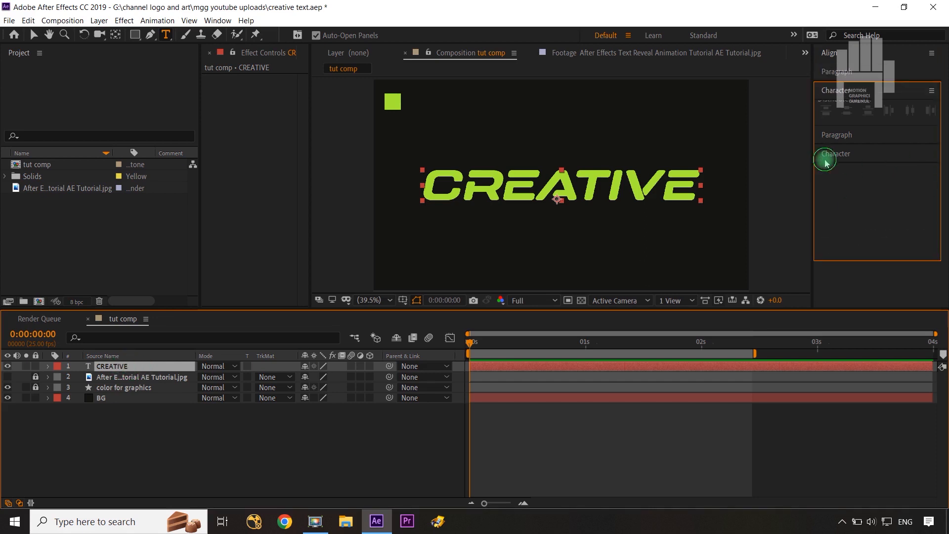
click(846, 110)
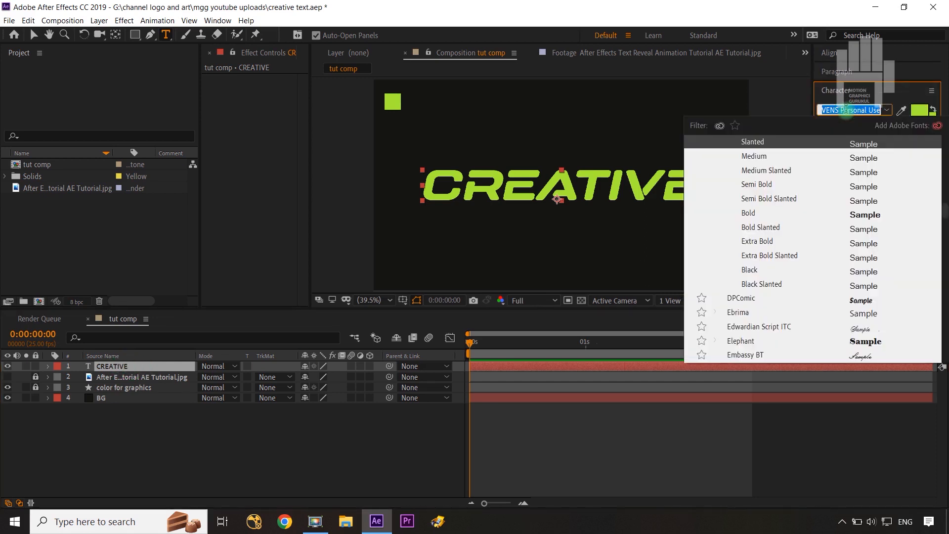
text(fsast)
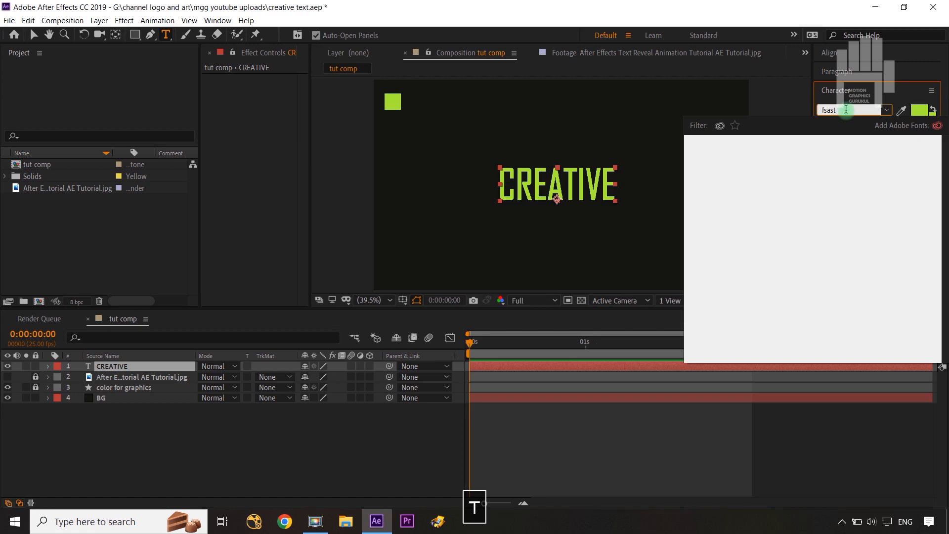
key(BackSpace)
key(BackSpace)
text(as)
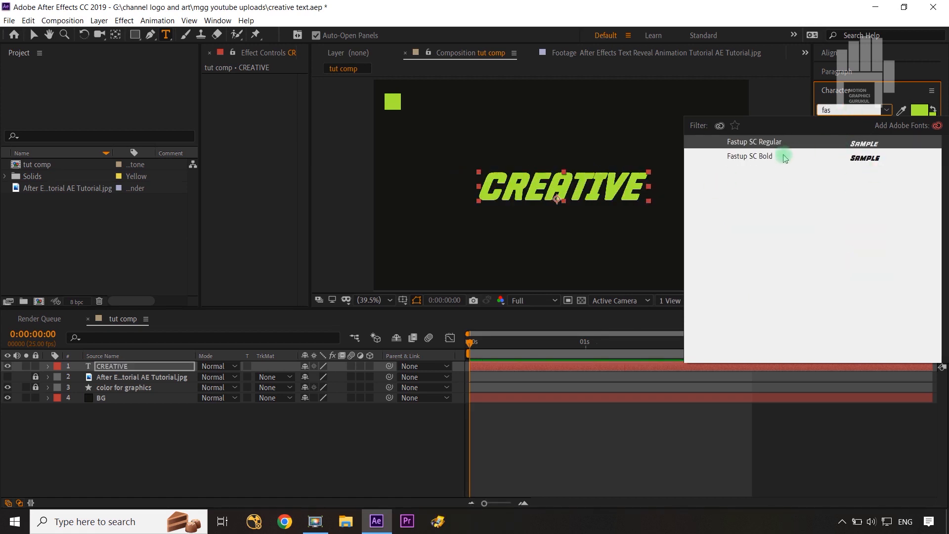
click(757, 143)
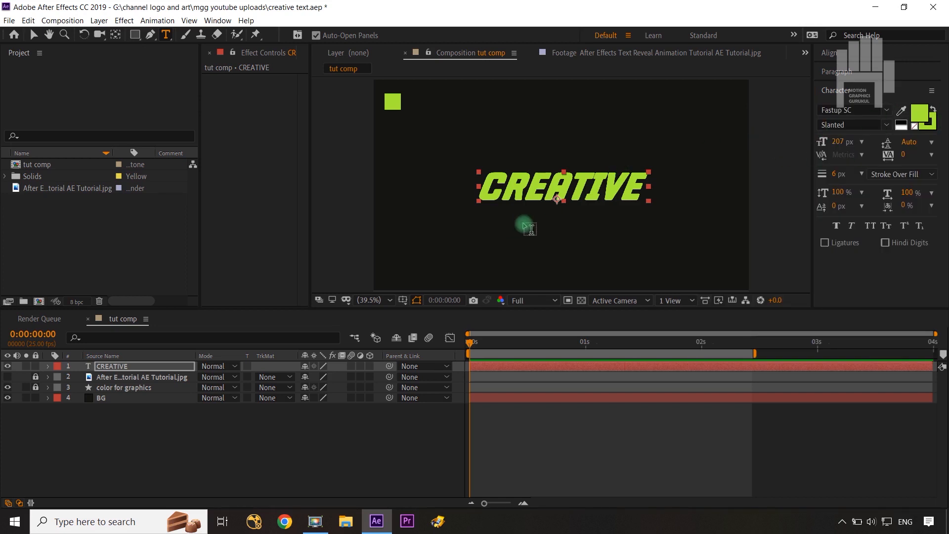
Remove the CREATIVE text's fill, keeping the green stroke, and enlarge the font size to 241 px.
click(916, 127)
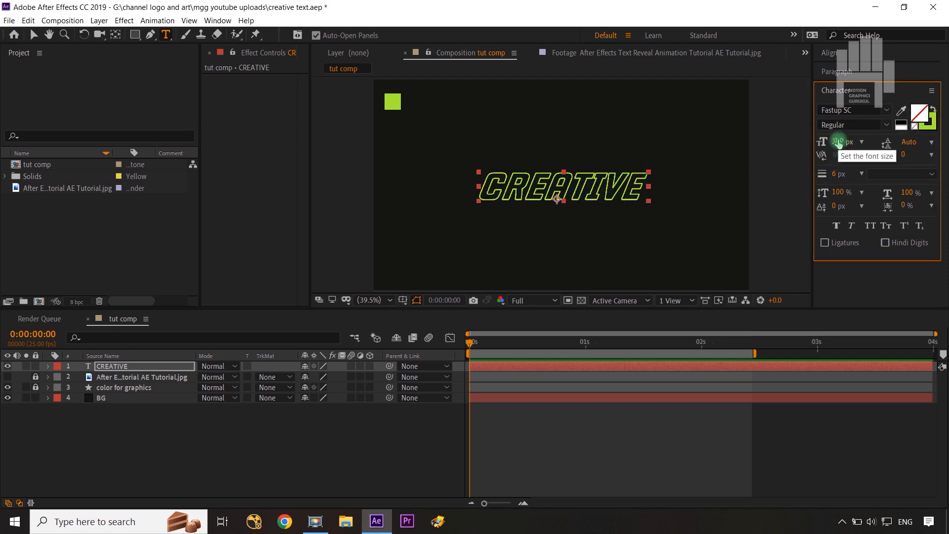
drag(839, 141, 861, 141)
click(477, 379)
key(v)
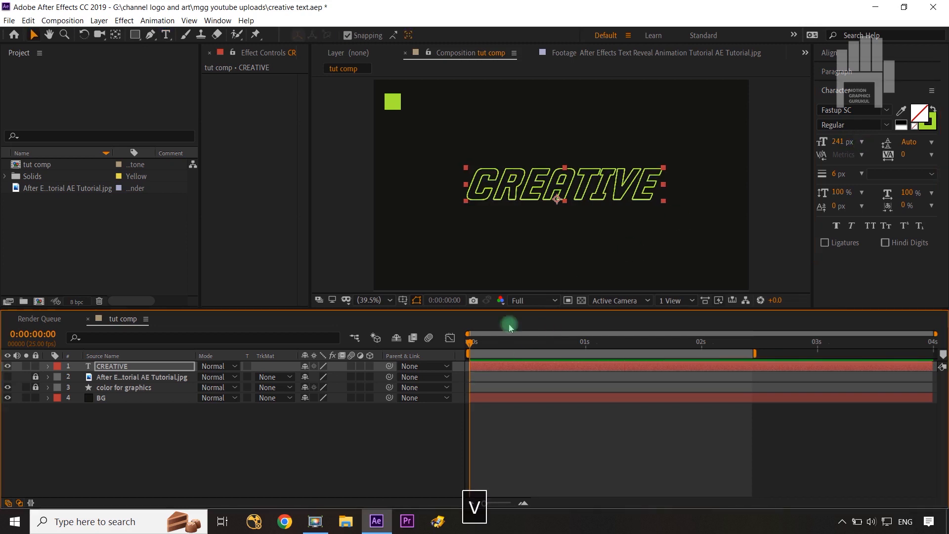
click(421, 427)
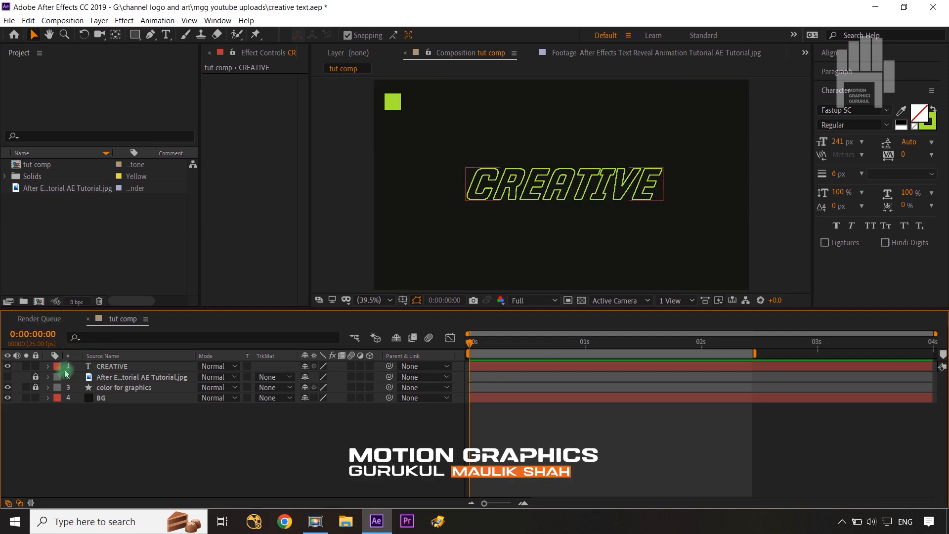
Show the reference image briefly to review the alphabet reveal order, and hide it again.
click(7, 377)
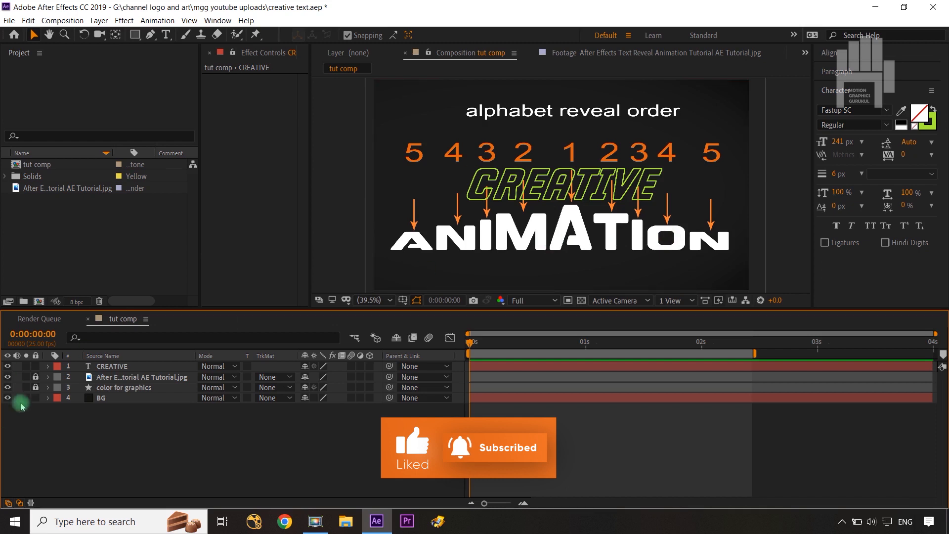
click(8, 377)
click(552, 202)
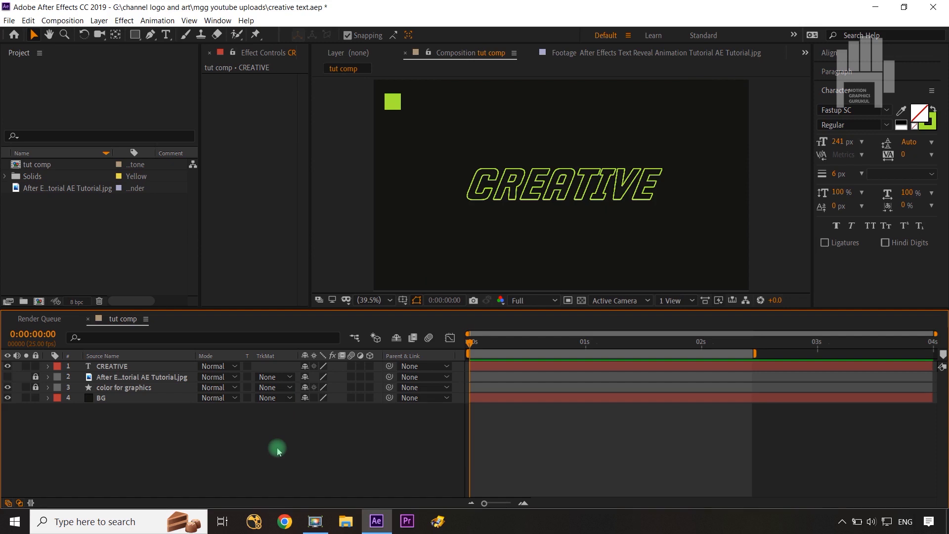
Create a new 1920 x 1080, 25 fps, four-second composition named main title.
click(135, 368)
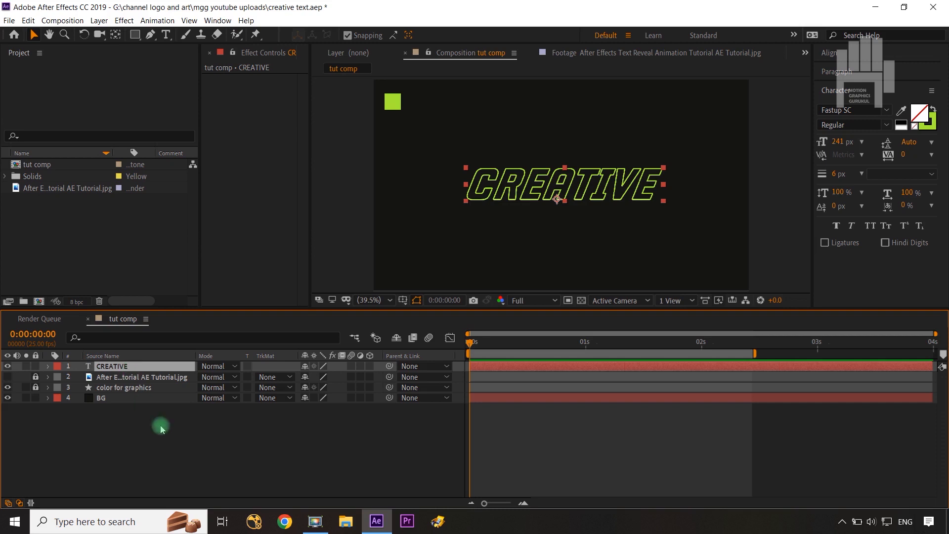
key(ctrl+n)
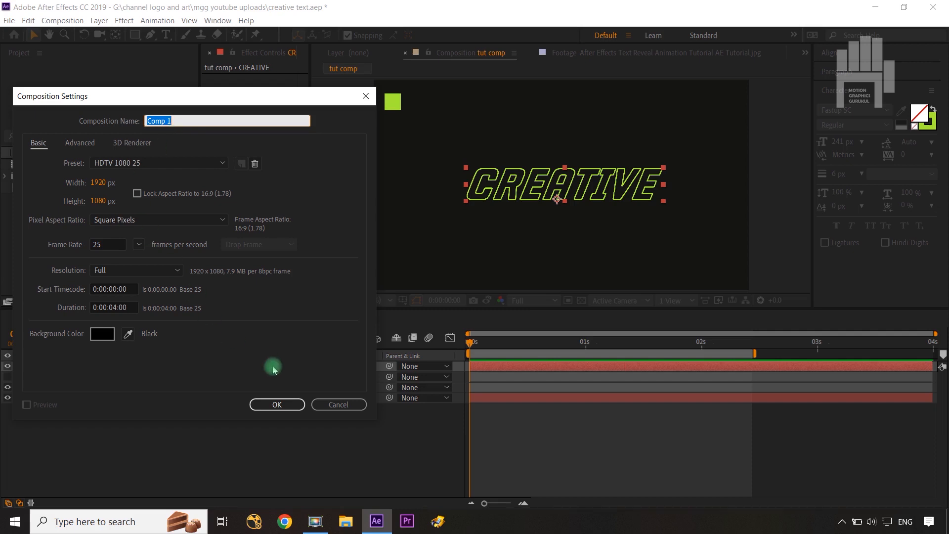
text(main title)
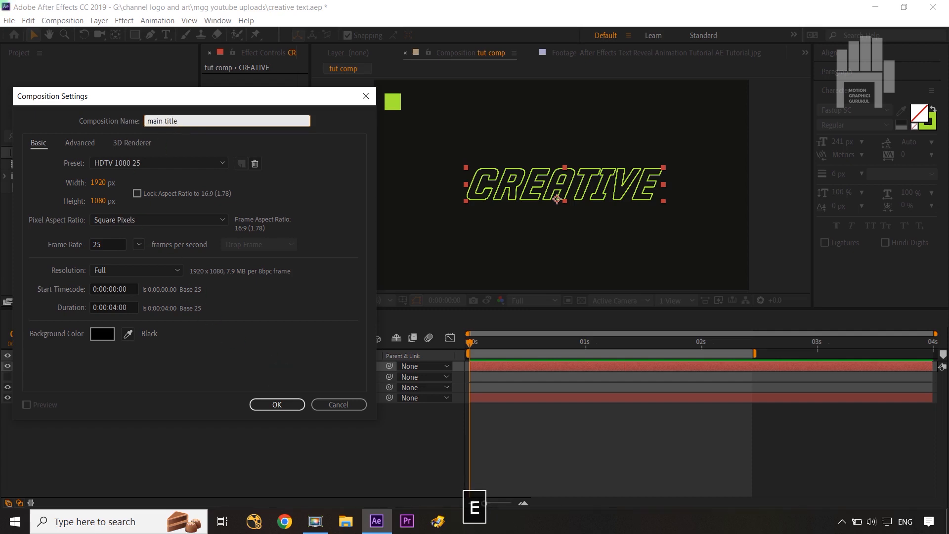
click(278, 405)
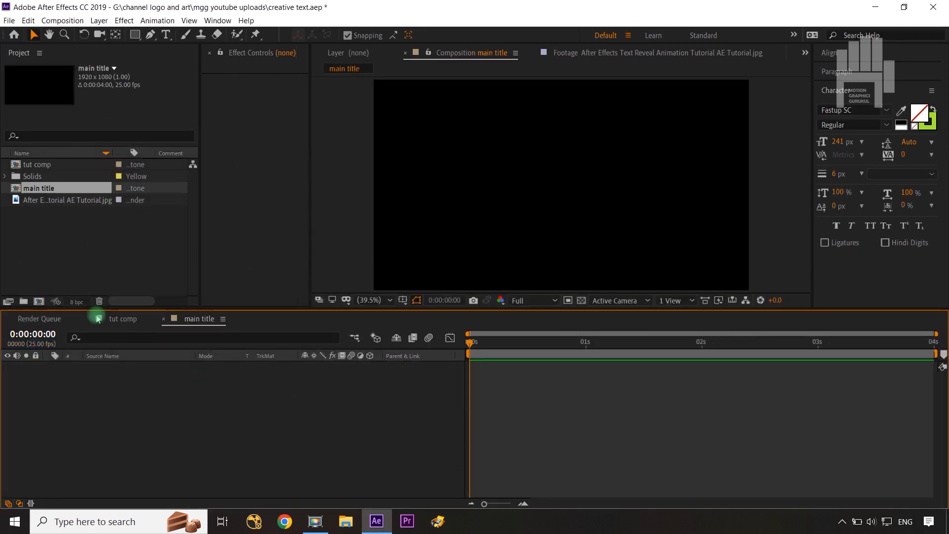
Move the CREATIVE text layer out of tut comp and into the main title composition.
click(128, 318)
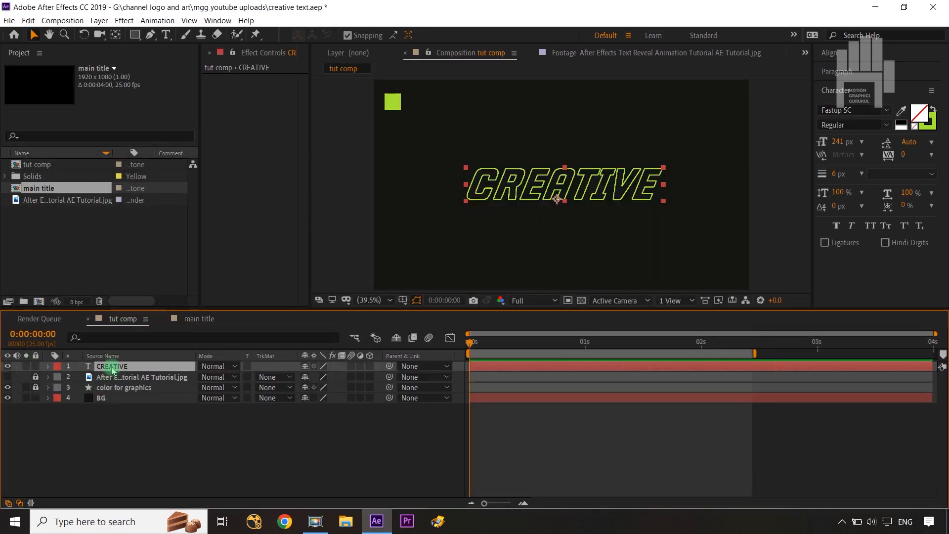
key(ctrl+x)
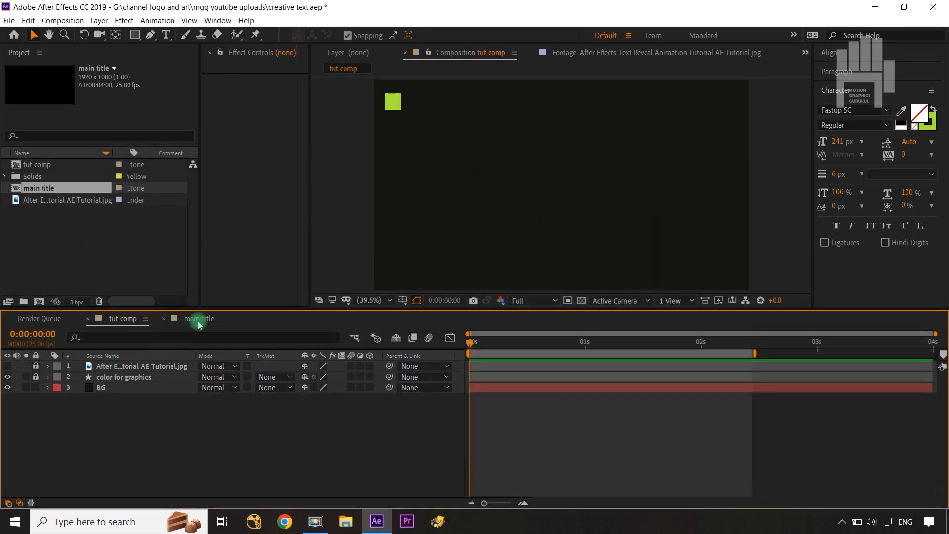
click(193, 319)
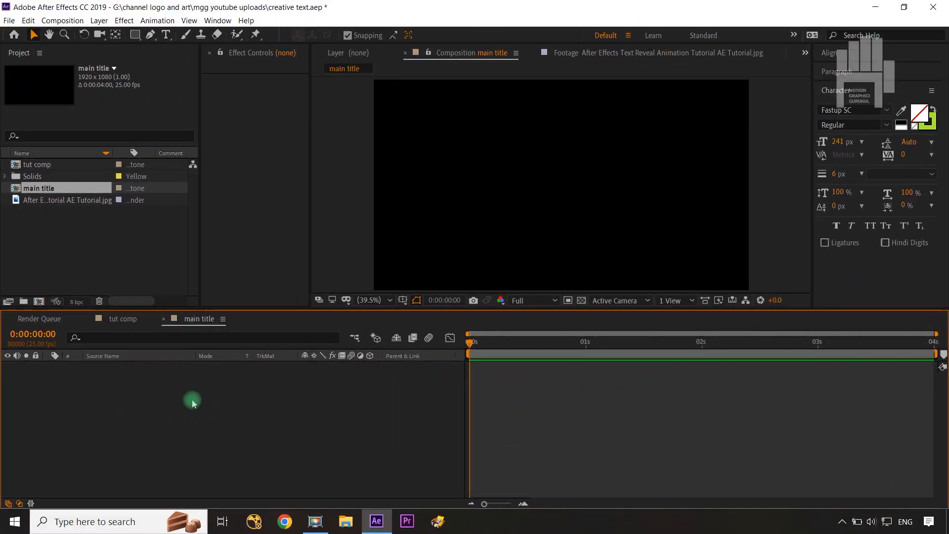
key(ctrl+v)
click(193, 403)
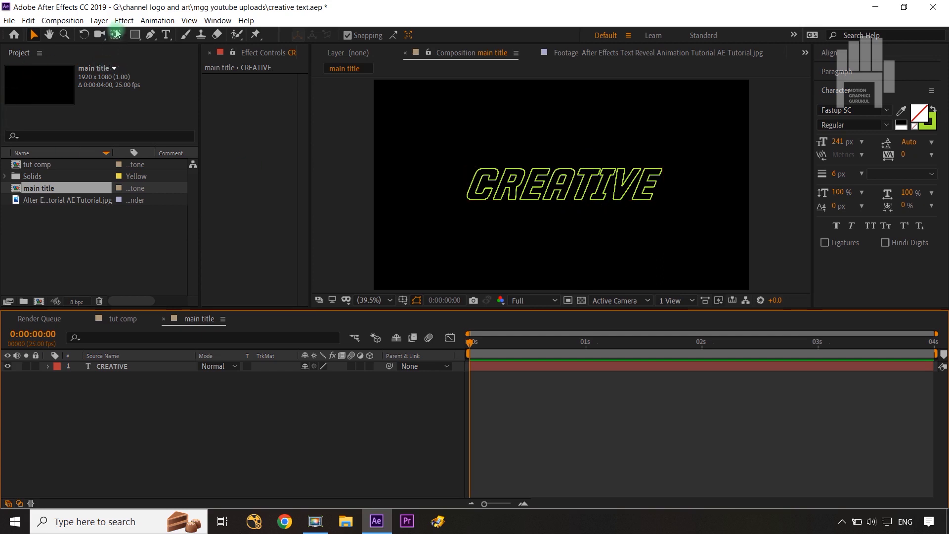
click(62, 21)
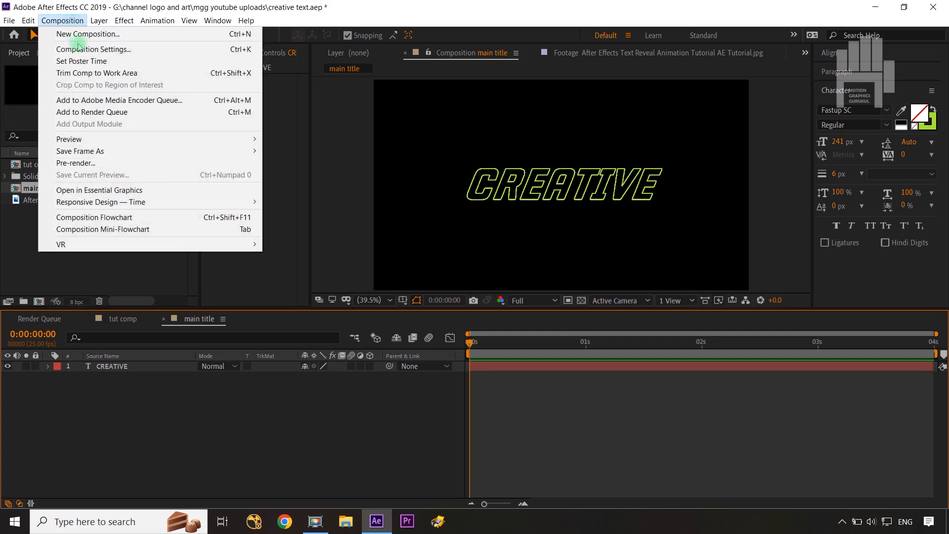
click(74, 44)
drag(97, 201, 34, 206)
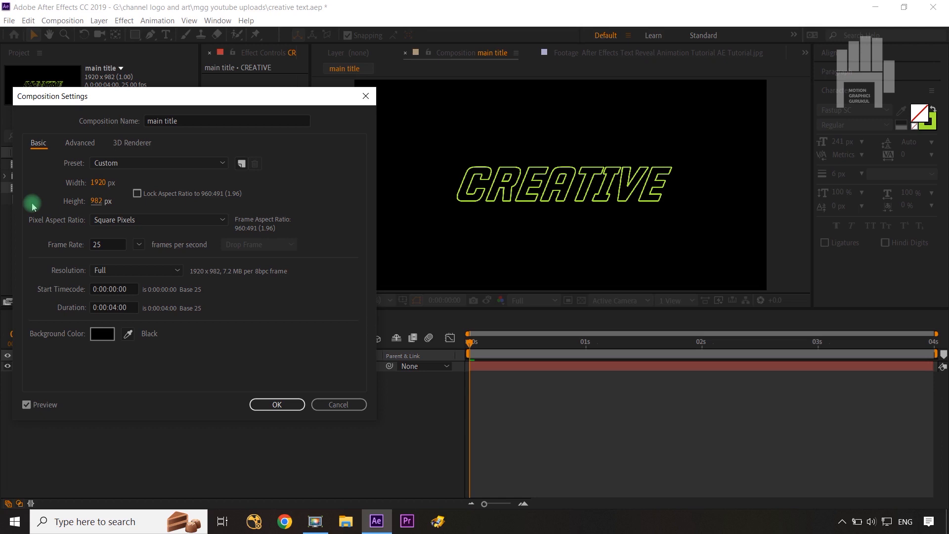
click(326, 406)
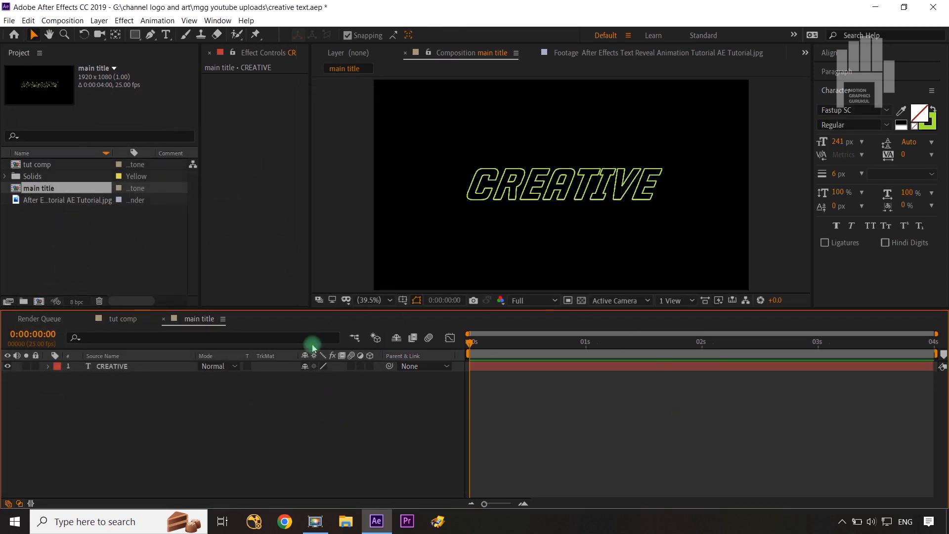
Crop the main title composition to a full-width region of about 1915 x 204 px around CREATIVE, and expand the text layer's properties.
click(568, 301)
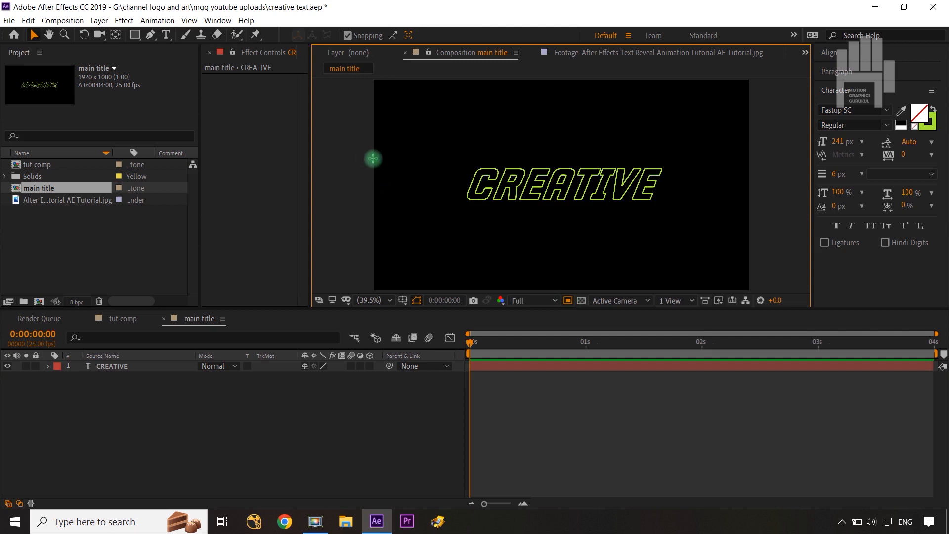
drag(373, 164, 748, 205)
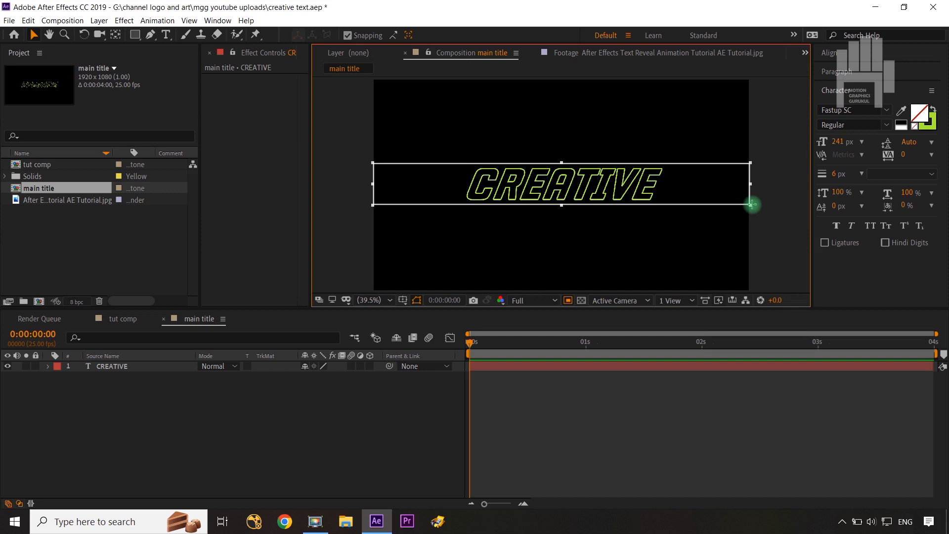
drag(752, 205, 751, 205)
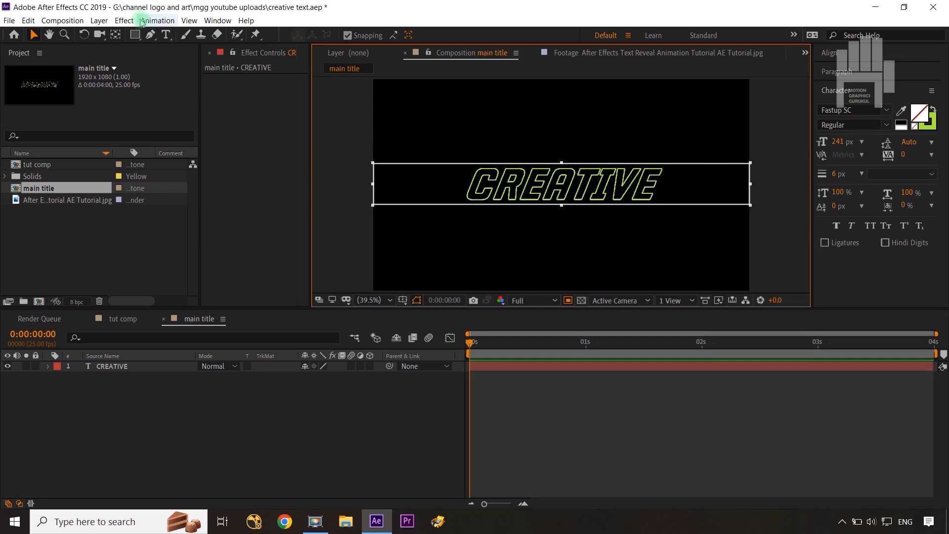
click(62, 21)
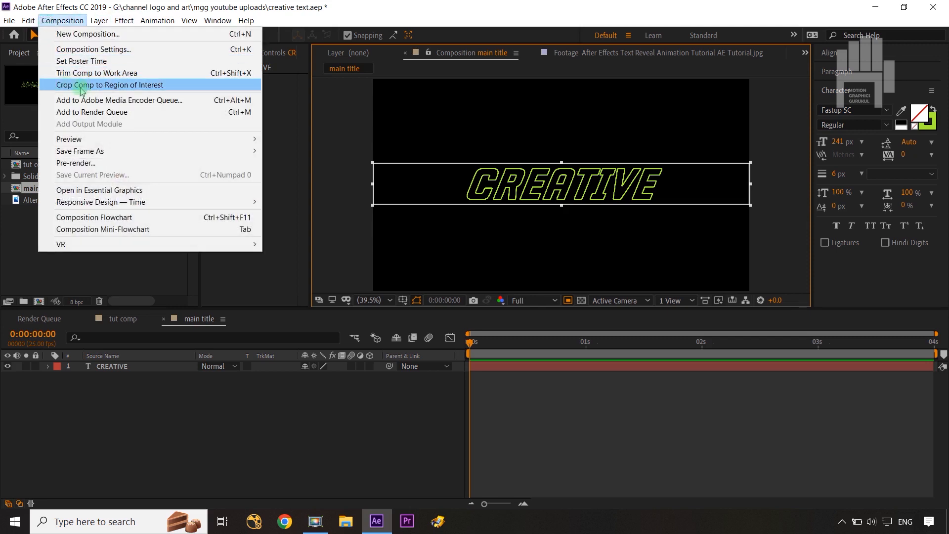
click(135, 88)
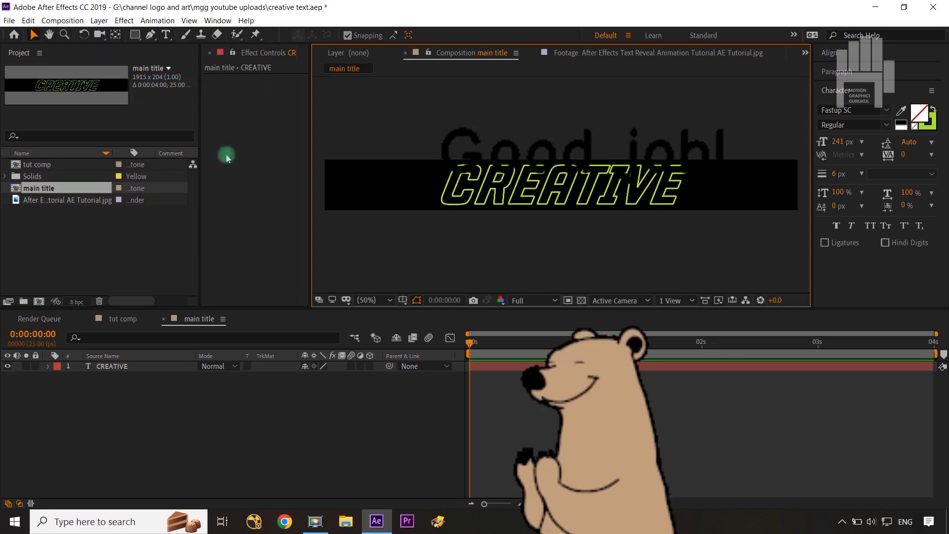
click(47, 366)
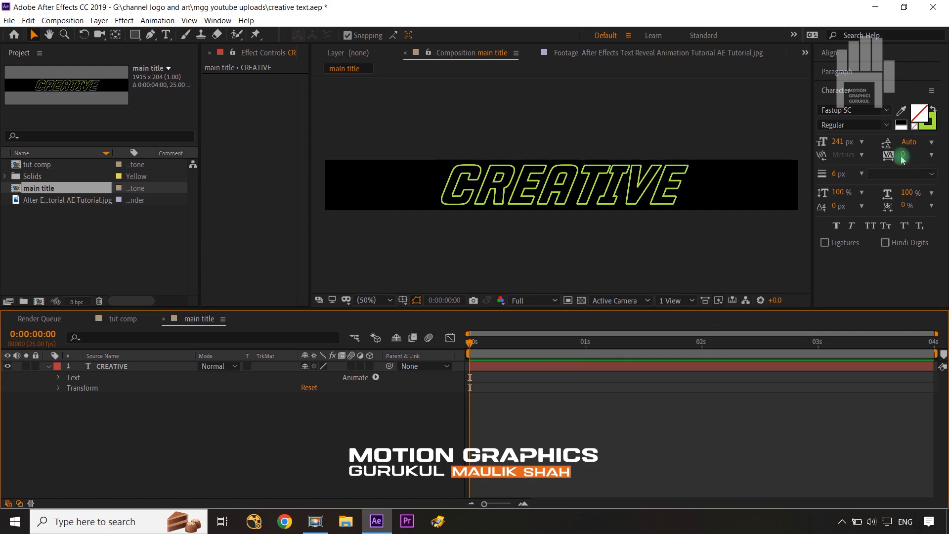
Try widening the CREATIVE text's tracking to 87, and undo the change.
click(107, 369)
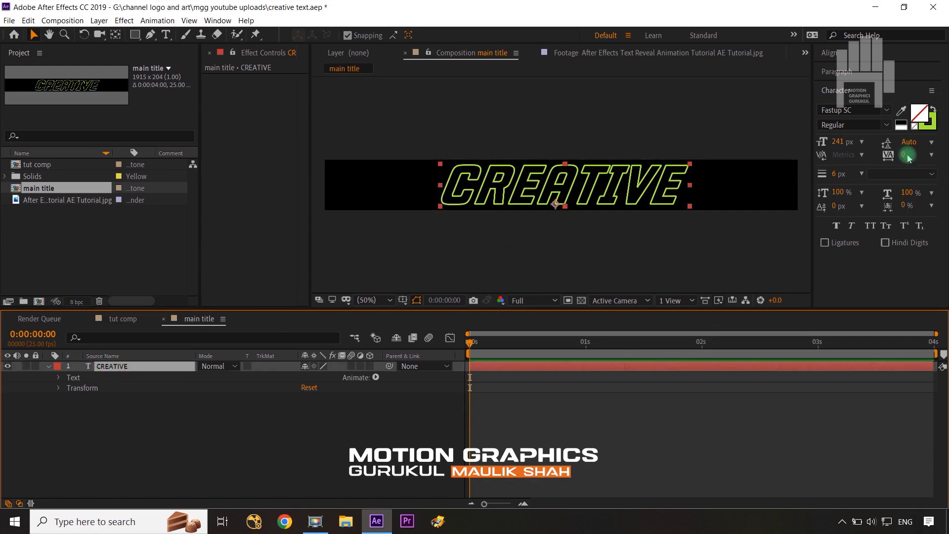
drag(909, 157, 945, 146)
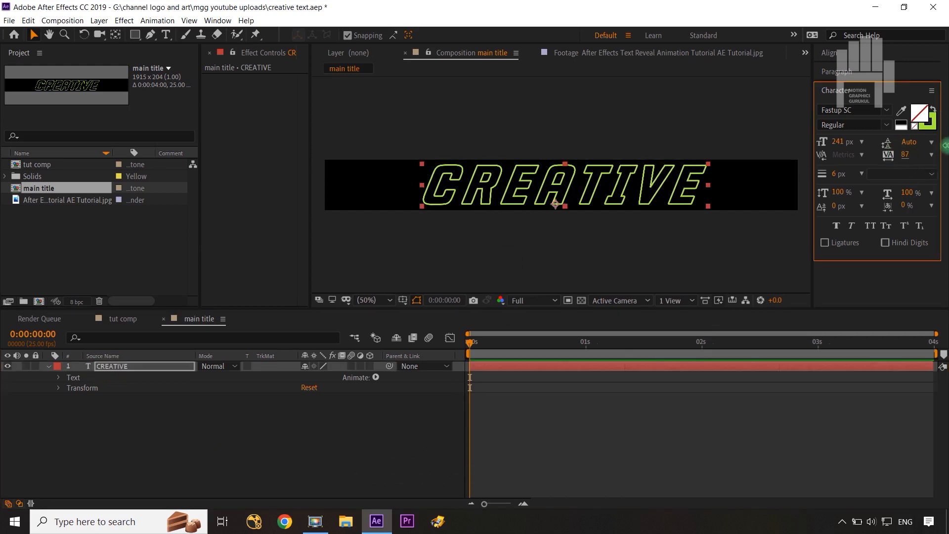
click(154, 488)
key(ctrl+z)
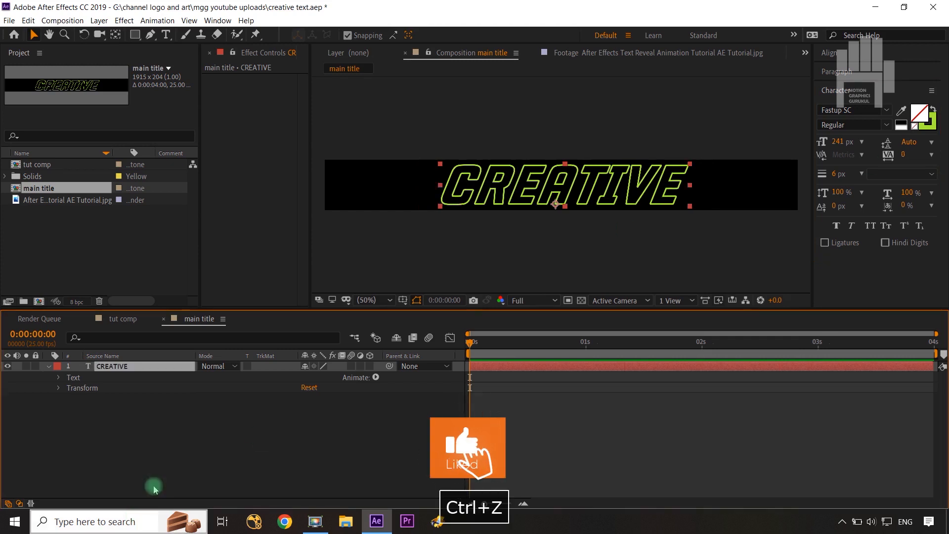
click(186, 429)
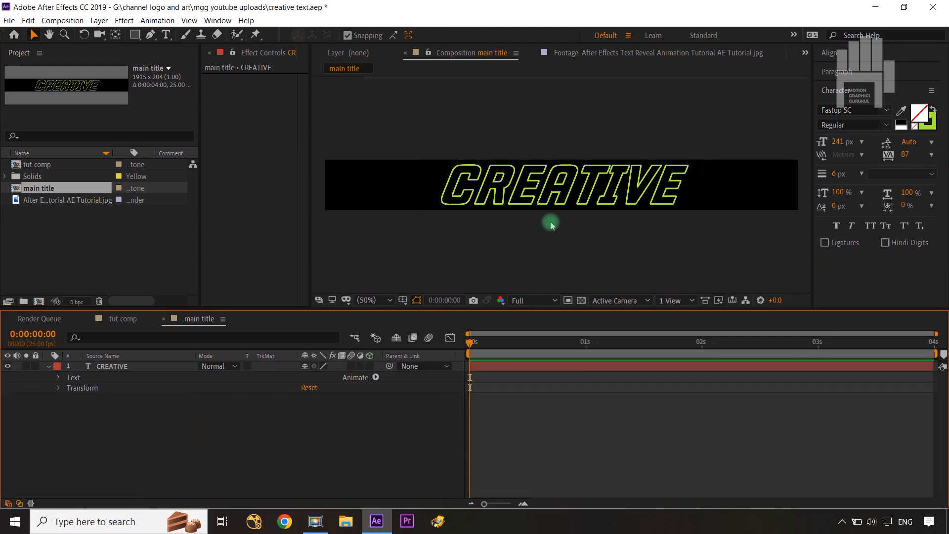
Add a Position animator to the CREATIVE text layer and set its position to 0, 209.
click(554, 206)
click(523, 233)
click(397, 369)
click(376, 378)
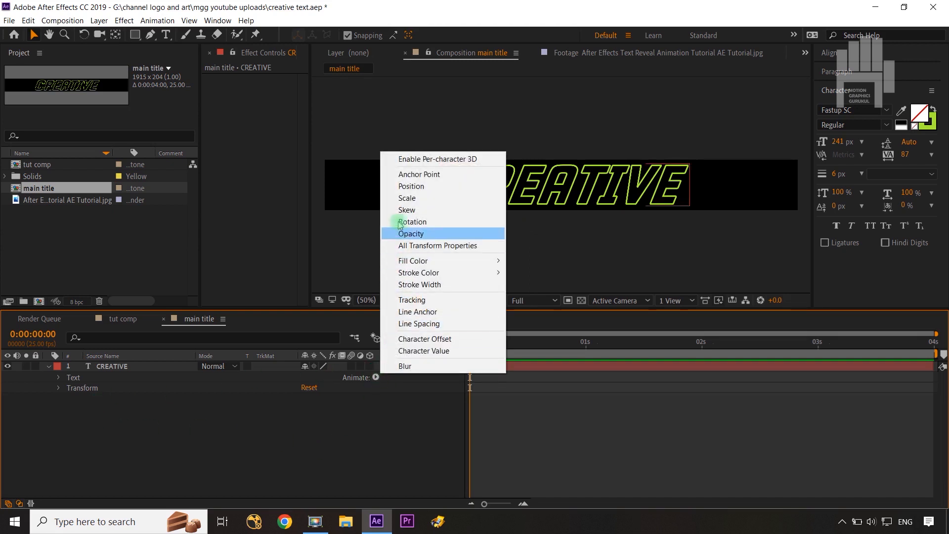
click(404, 191)
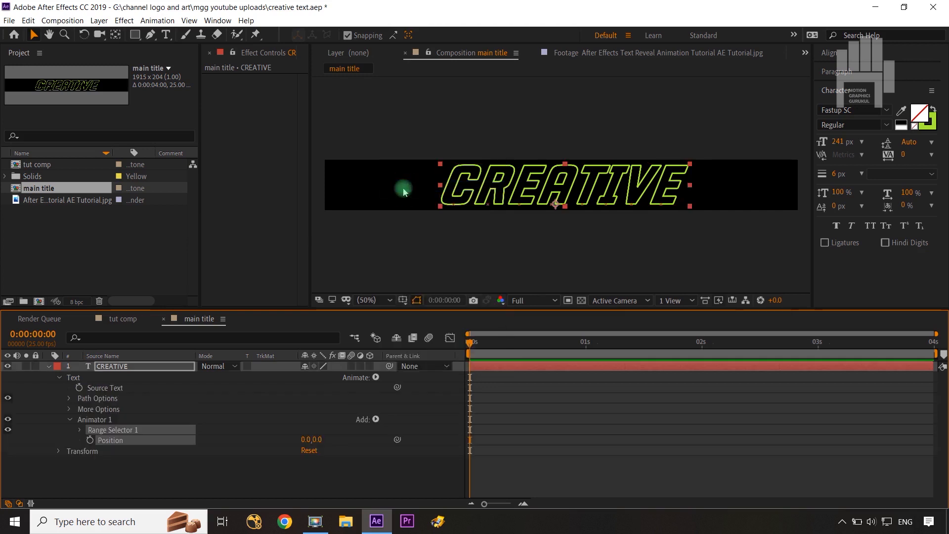
click(314, 439)
drag(318, 439, 449, 436)
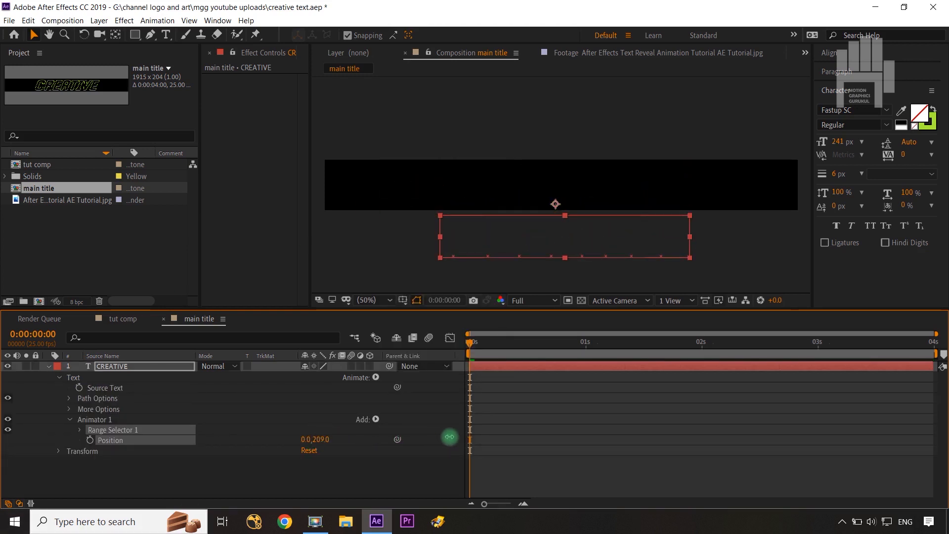
Expand the animator's range selector and rename the animator as left pos.
click(80, 430)
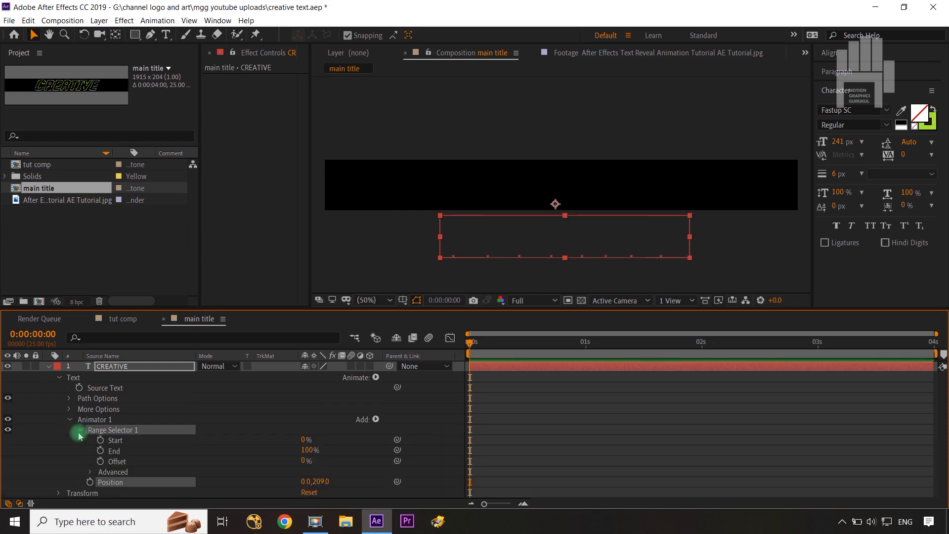
click(102, 420)
key(Return)
text(r)
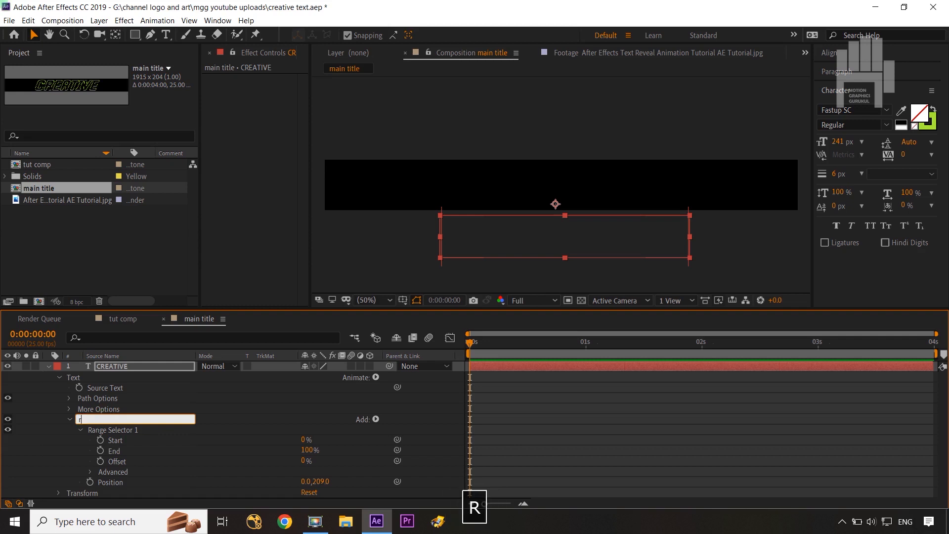
text(gt pos)
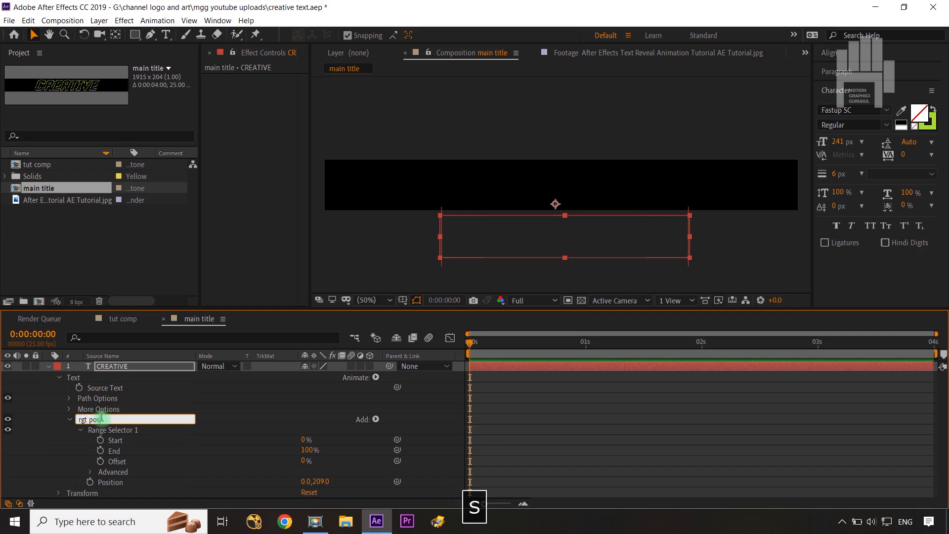
text(i)
key(BackSpace)
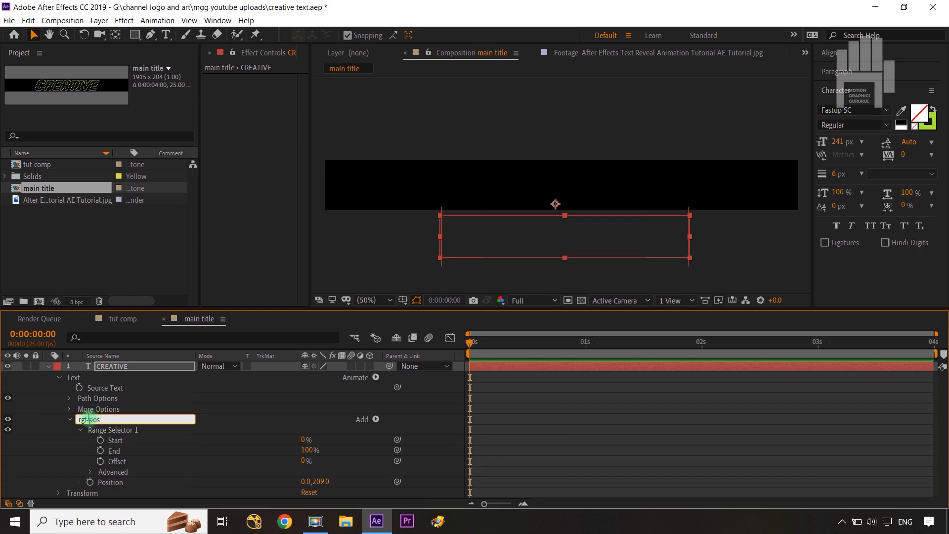
key(BackSpace)
text(l)
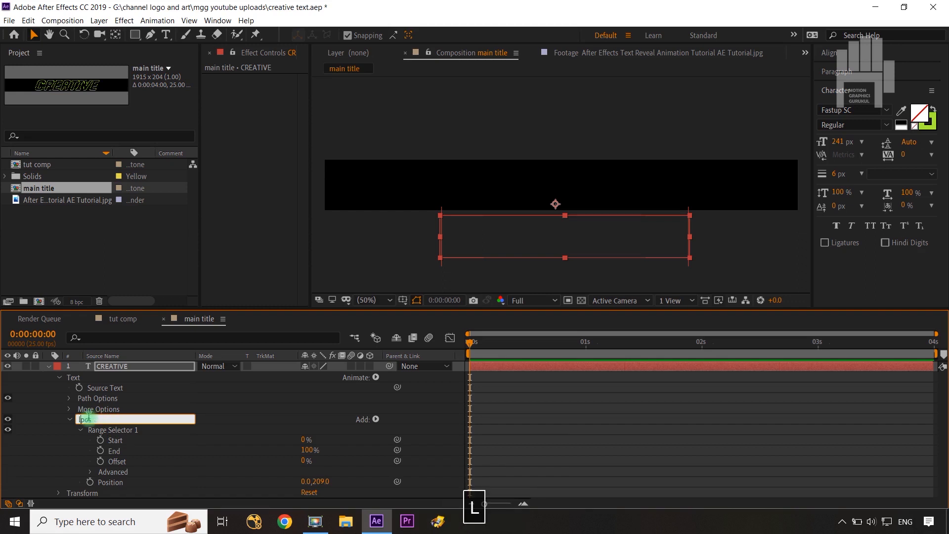
text(eft)
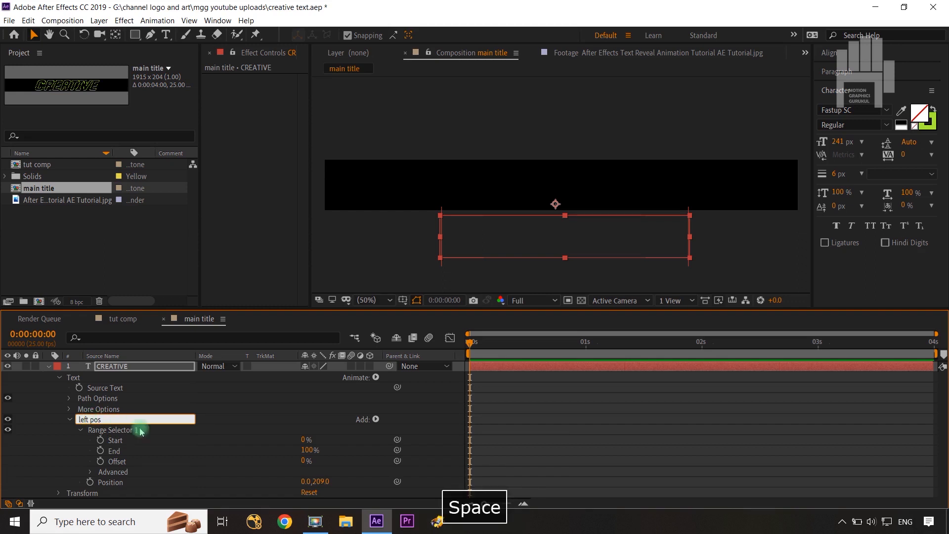
click(233, 434)
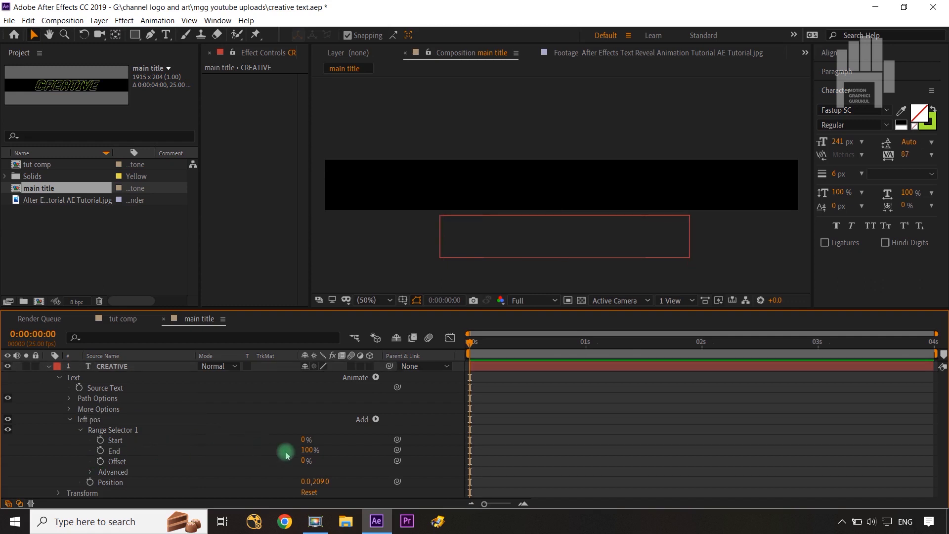
Set the left pos range selector's End to 0% and its Start to 50%.
drag(306, 453, 230, 455)
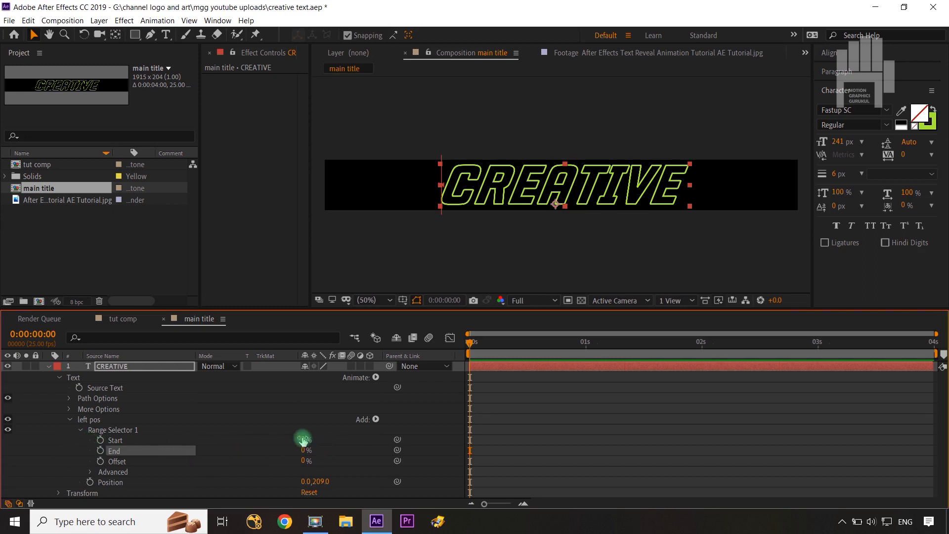
text(50)
click(351, 443)
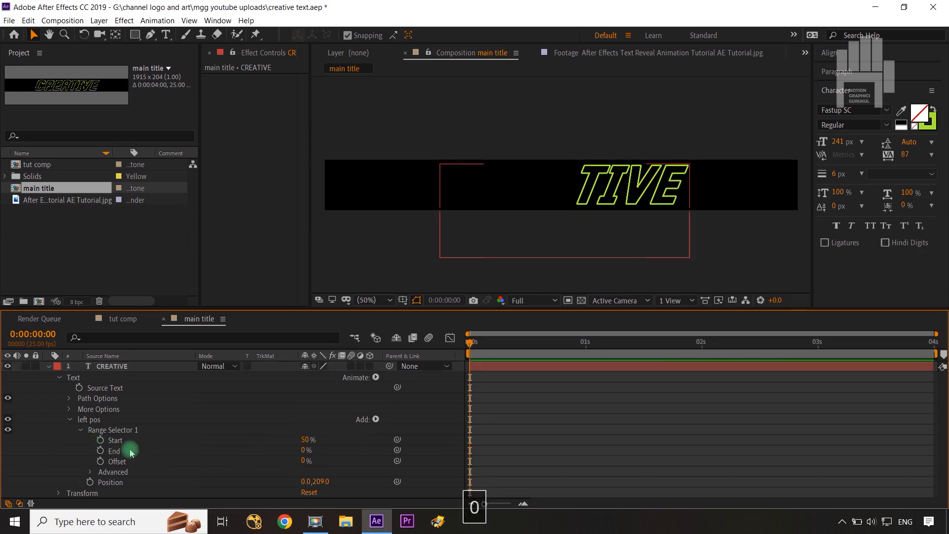
Keyframe the left pos Start at 0 seconds with its 50% value, and set it to 0% at 1 second.
click(102, 441)
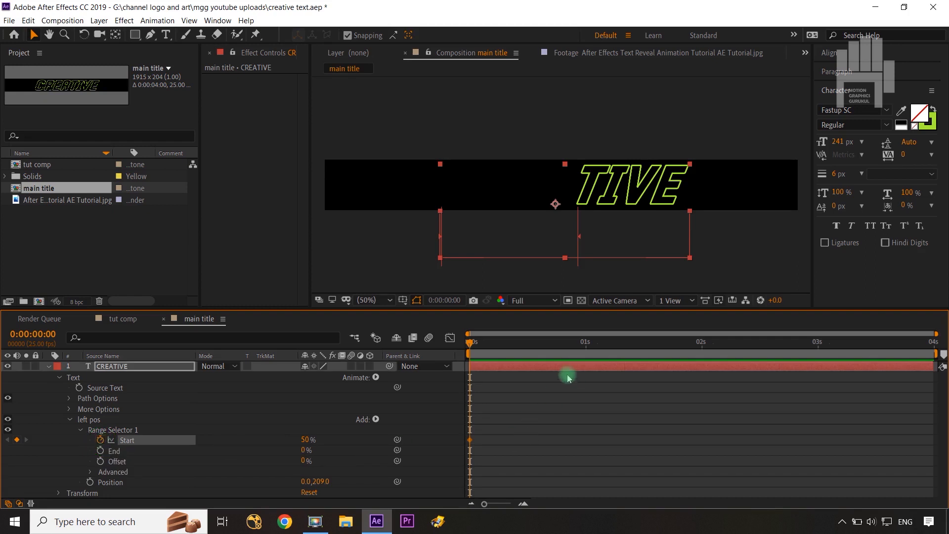
drag(470, 345, 586, 355)
click(333, 424)
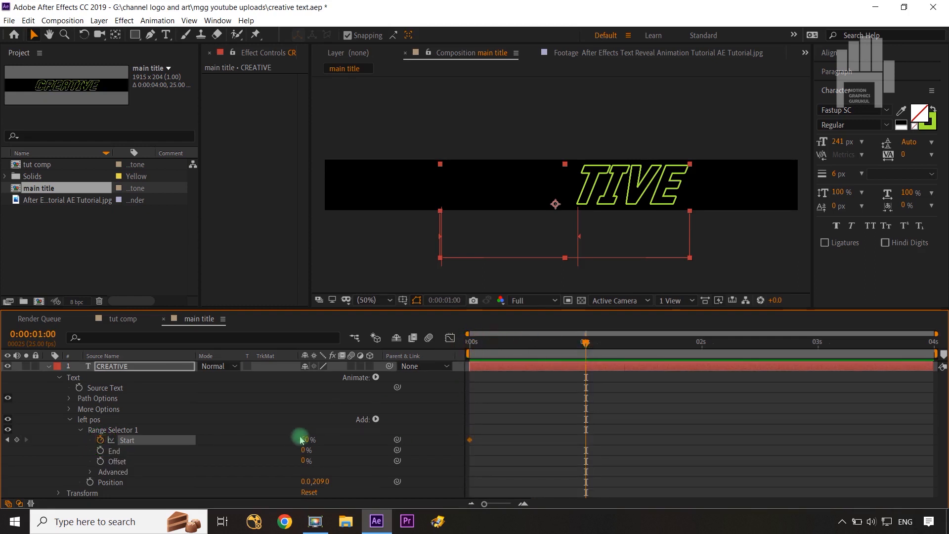
drag(304, 440, 259, 449)
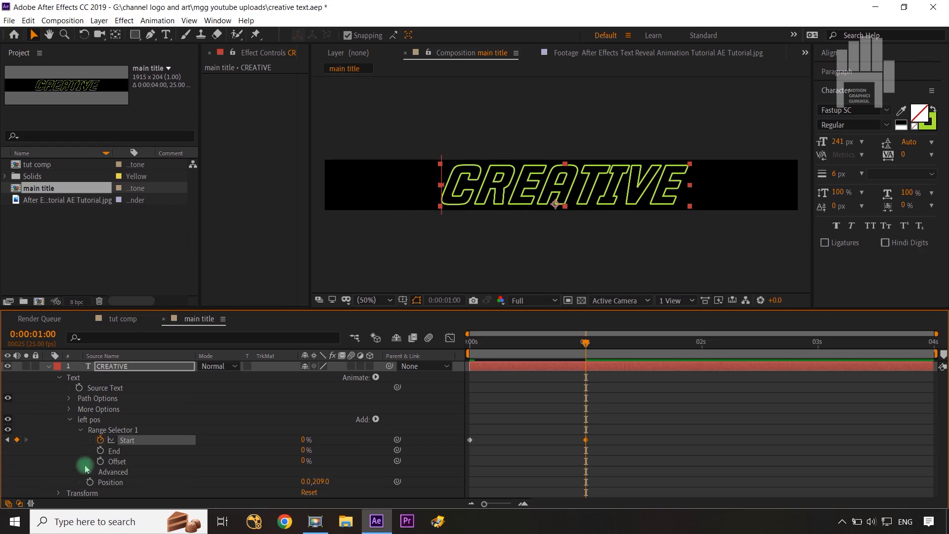
Duplicate the left pos animator and rename the copy as rgt pos.
click(69, 420)
click(89, 423)
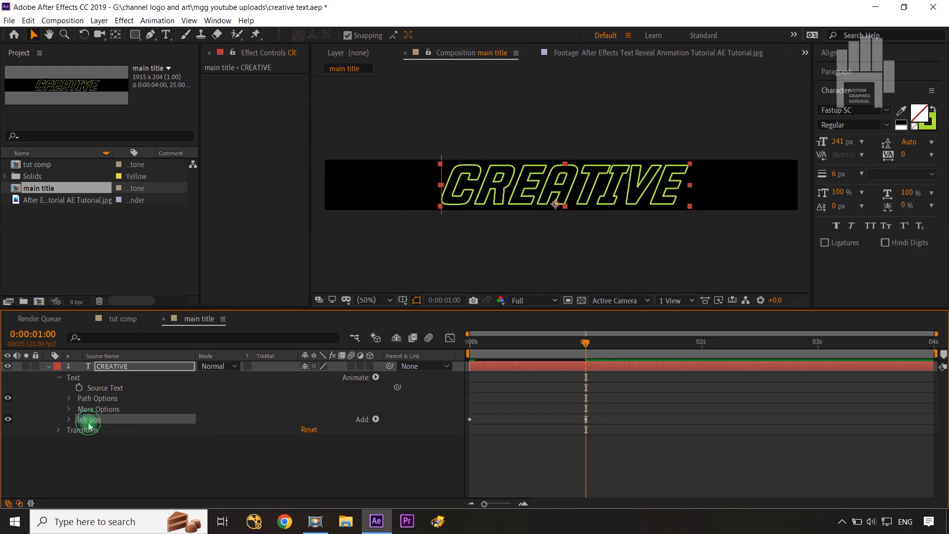
key(ctrl+d)
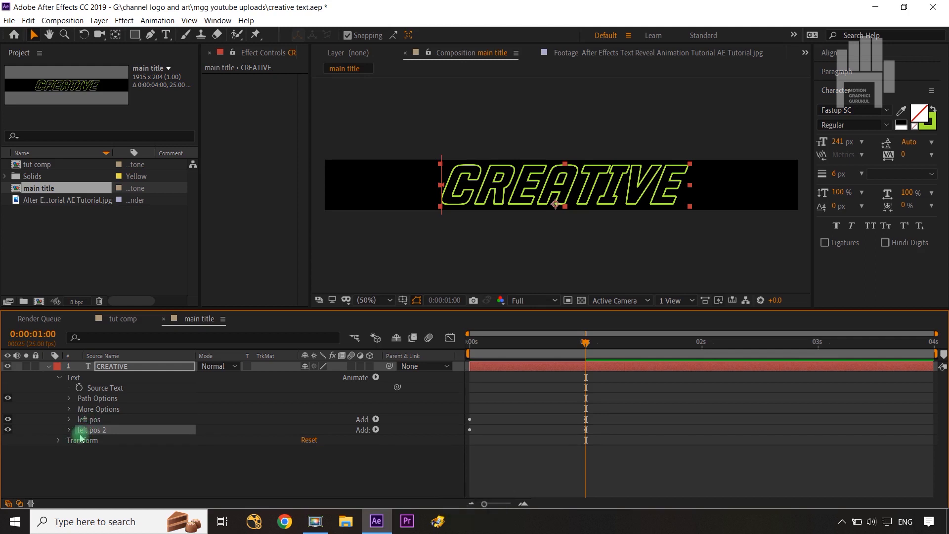
key(Return)
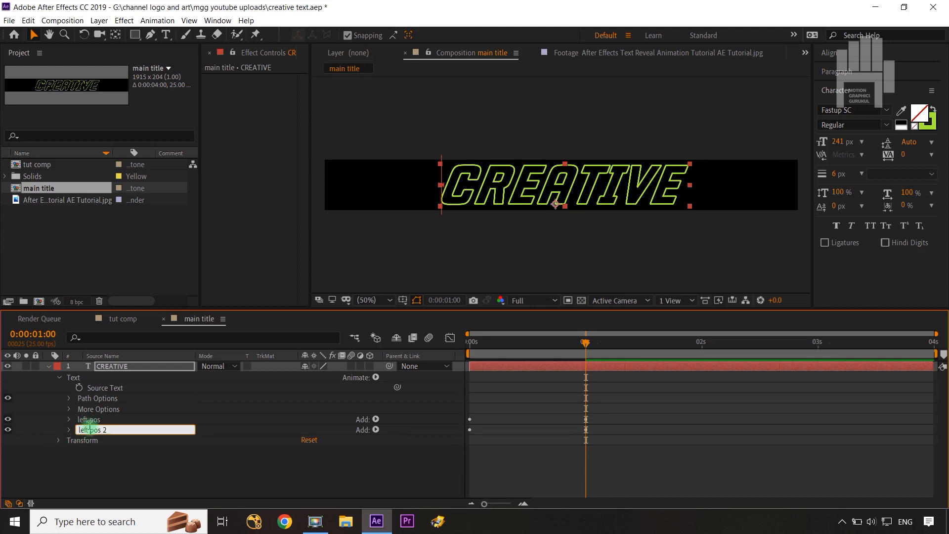
key(BackSpace)
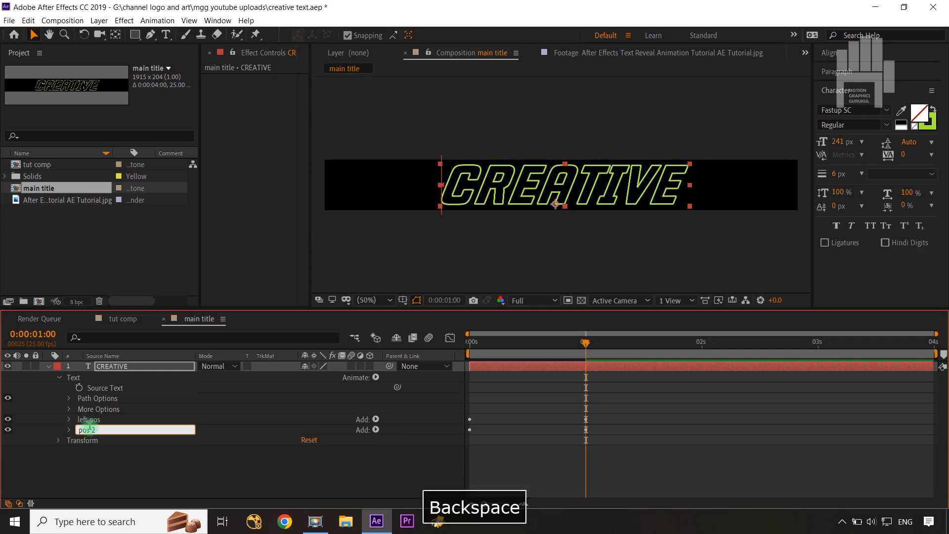
text(rgt)
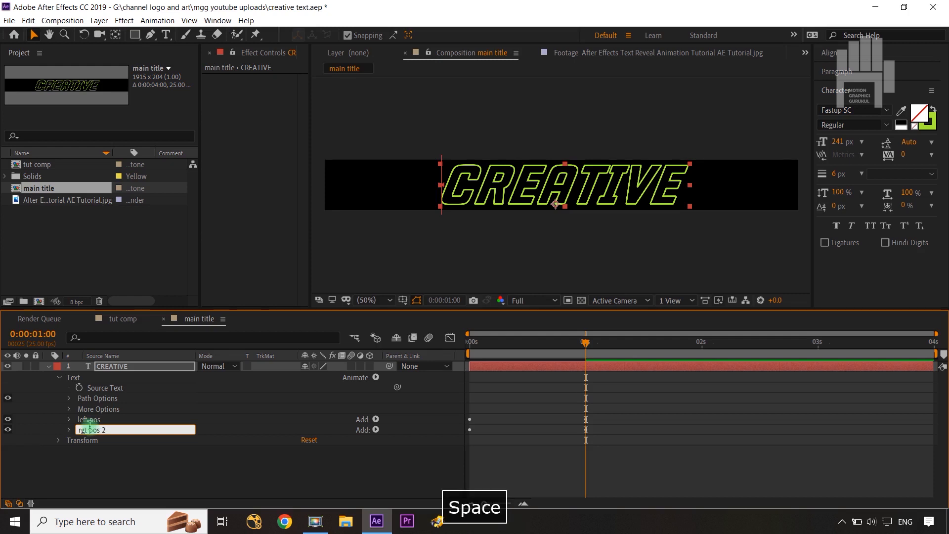
key(BackSpace)
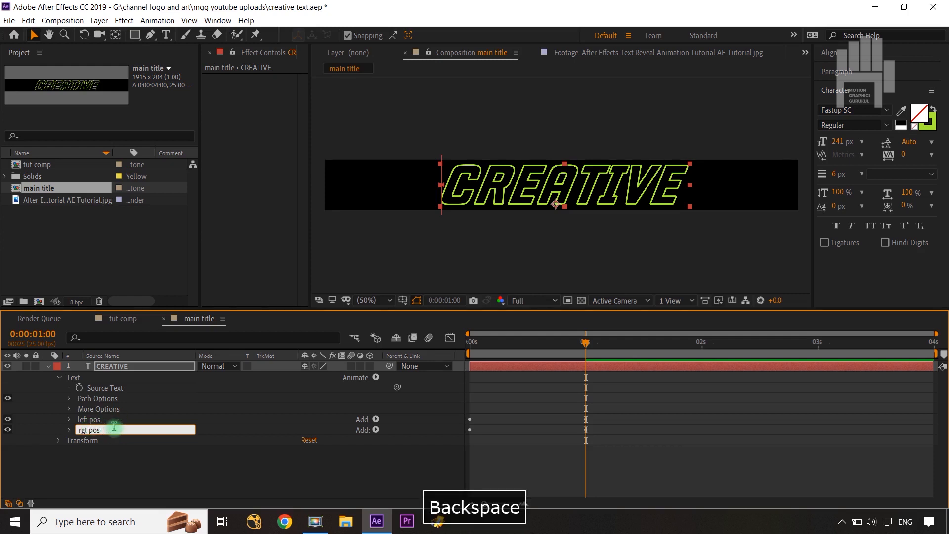
click(99, 465)
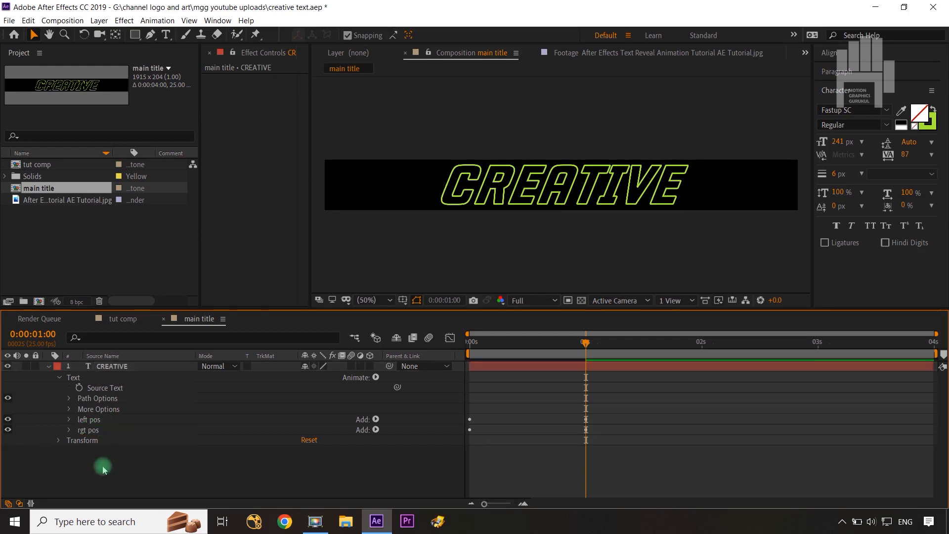
Expand the rgt pos animator's range selector and set its End to 100%.
click(69, 430)
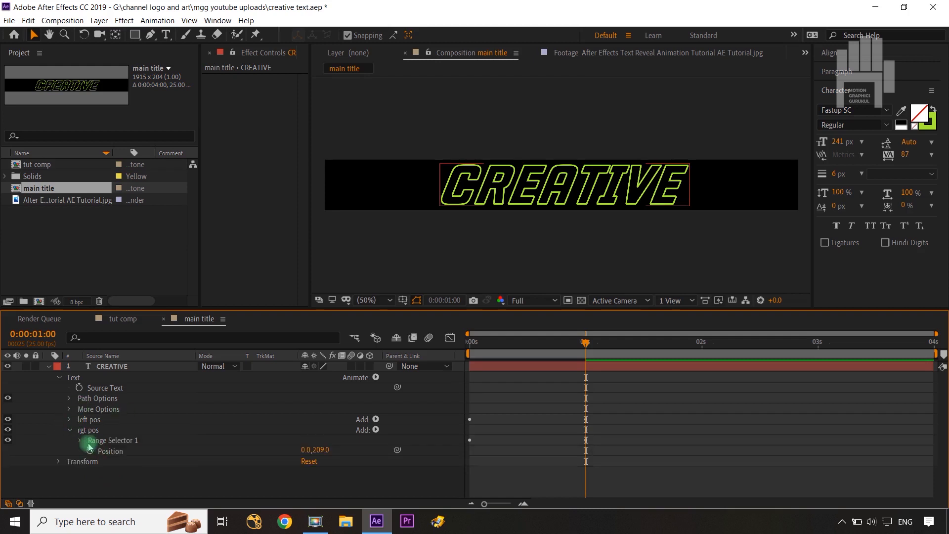
click(80, 440)
click(100, 451)
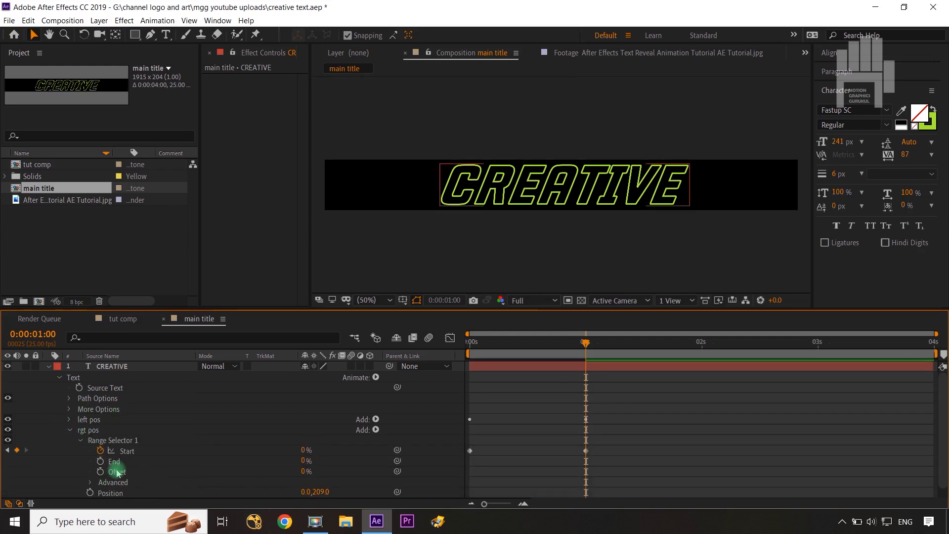
drag(304, 461, 379, 450)
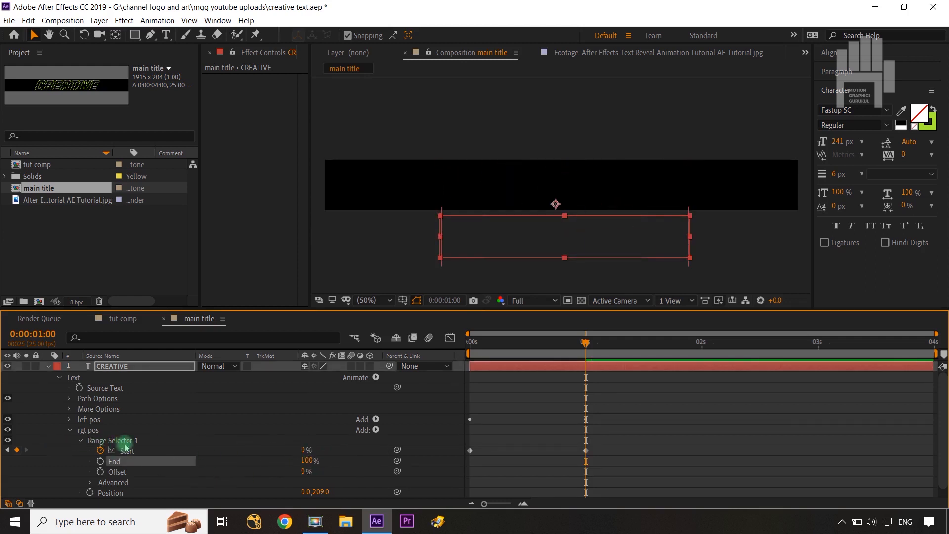
Set the rgt pos range selector's Start keyframe at 1 second to 100%.
click(8, 450)
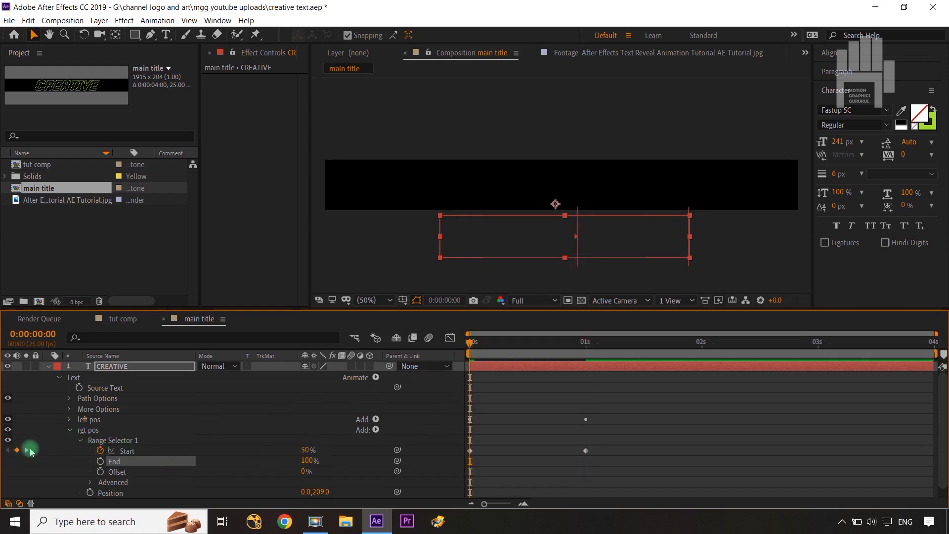
click(28, 450)
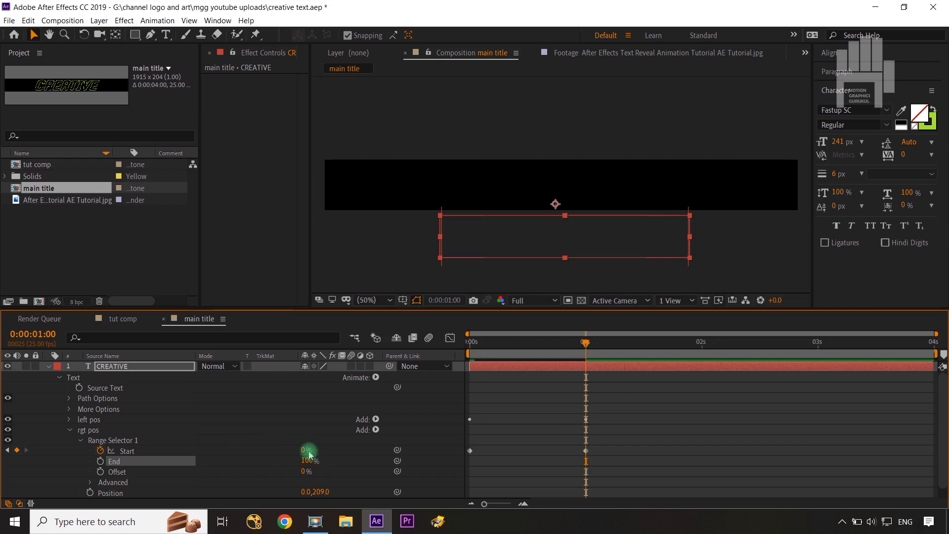
drag(306, 451, 381, 446)
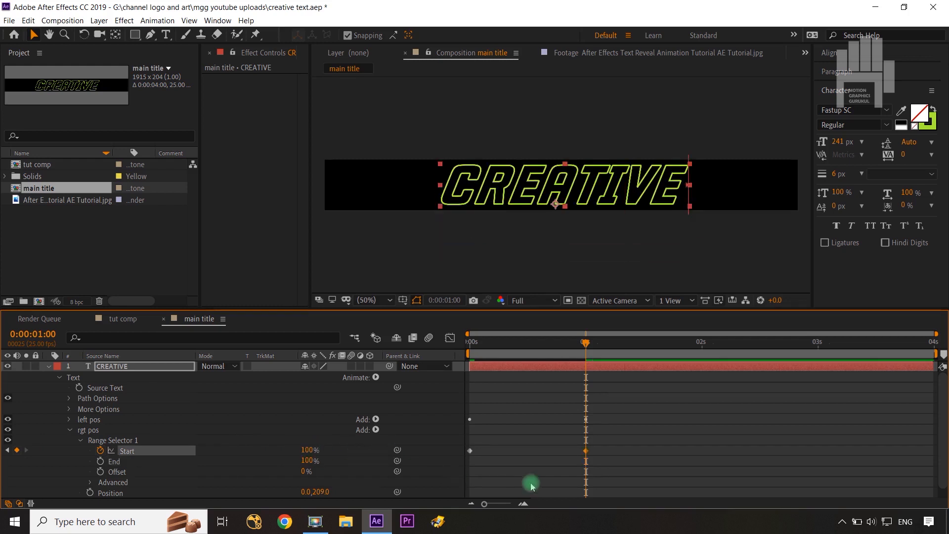
Apply Easy Ease to both animators' Start keyframes and adjust their speed curves for a fast start and a longer ease into the end.
click(159, 371)
key(u)
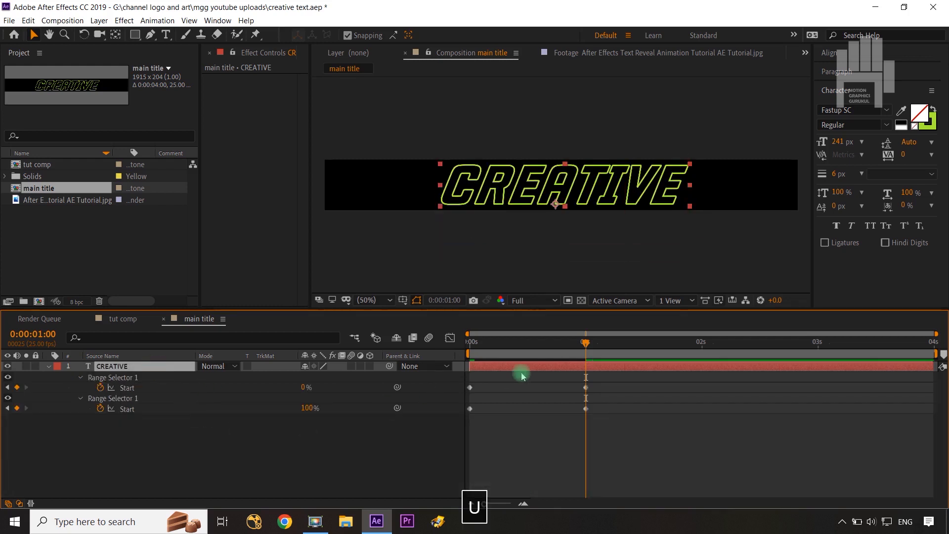
drag(602, 390, 464, 420)
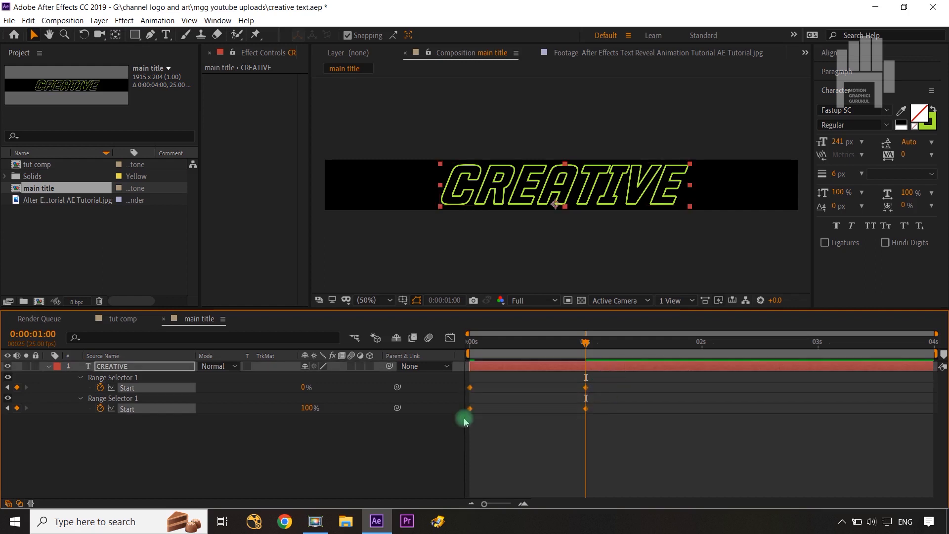
key(F9)
click(450, 338)
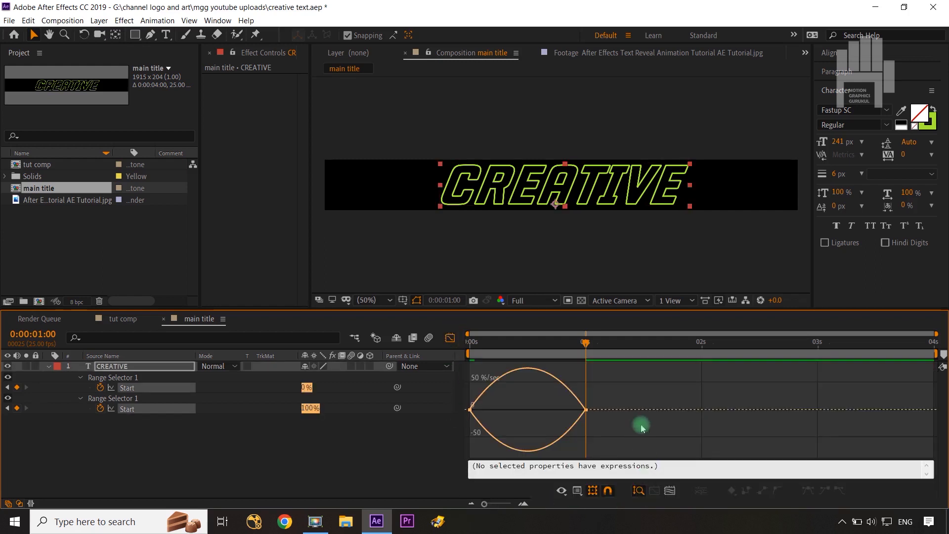
drag(621, 394, 521, 416)
click(450, 338)
click(434, 461)
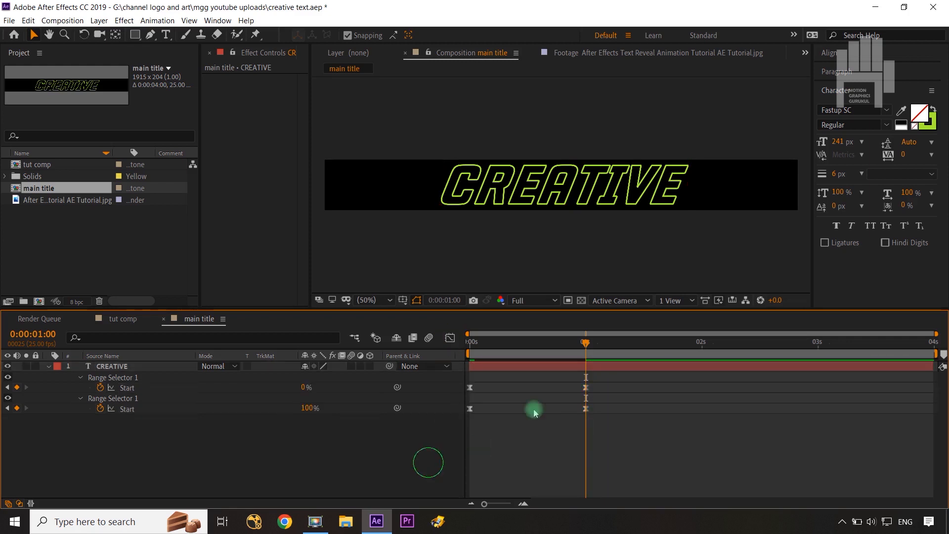
End the work area slightly past 1 second and preview the title reveal.
drag(589, 336, 335, 265)
key(n)
key(space)
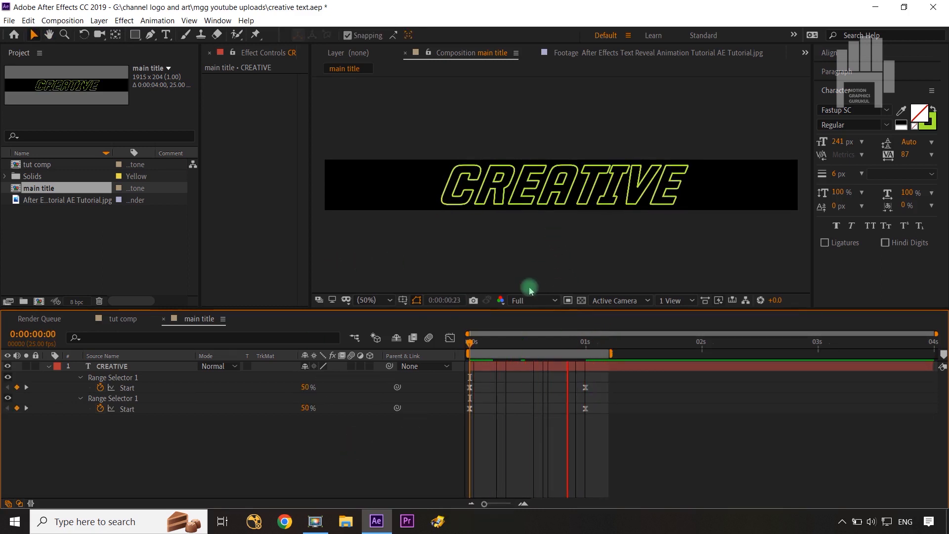
key(space)
Step through the reveal frame by frame from the start to examine how the letters rise from the center outward.
key(ctrl+Right)
key(ctrl+Right)
key(ctrl+Right)
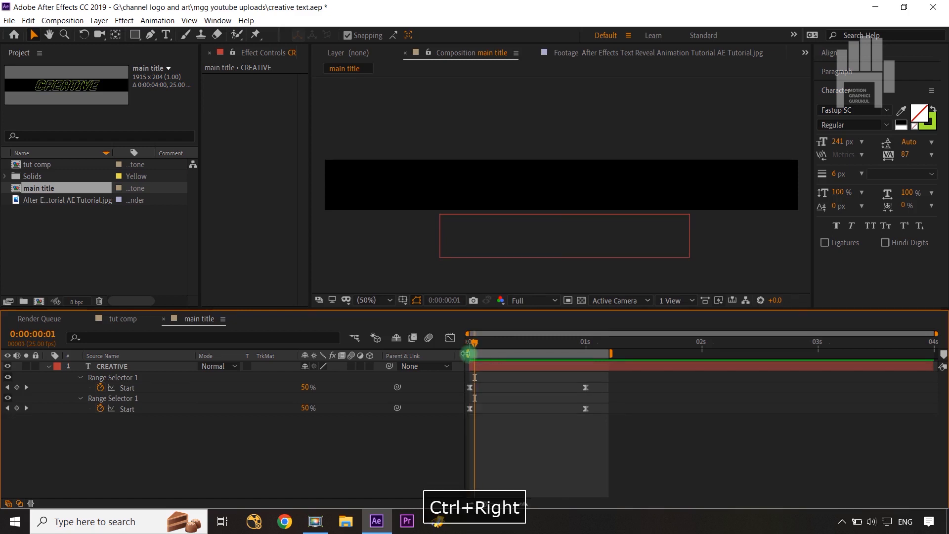
key(ctrl+Right)
key(ctrl+Right)
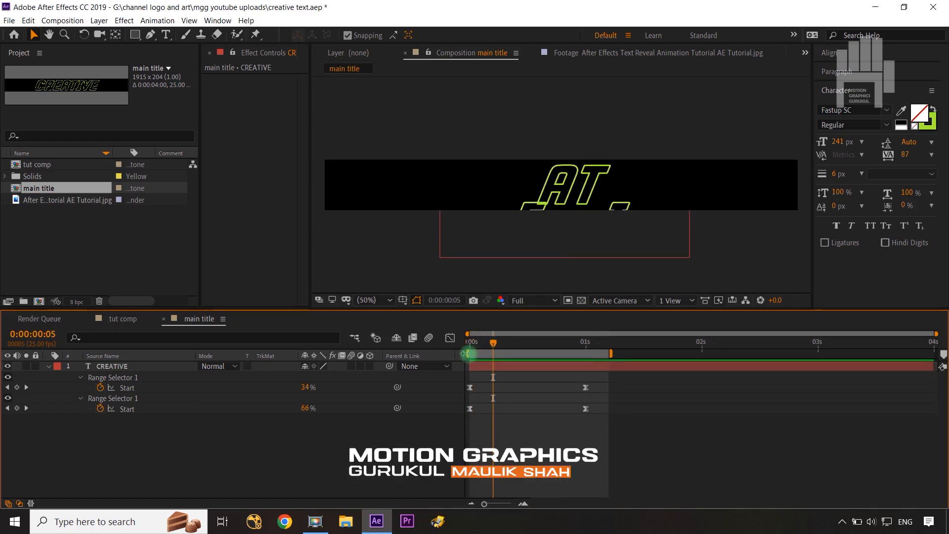
key(ctrl+Right)
key(ctrl+Right)
key(ctrl+Right)
key(ctrl+Right)
key(ctrl+Right)
key(ctrl+Right)
key(ctrl+Right)
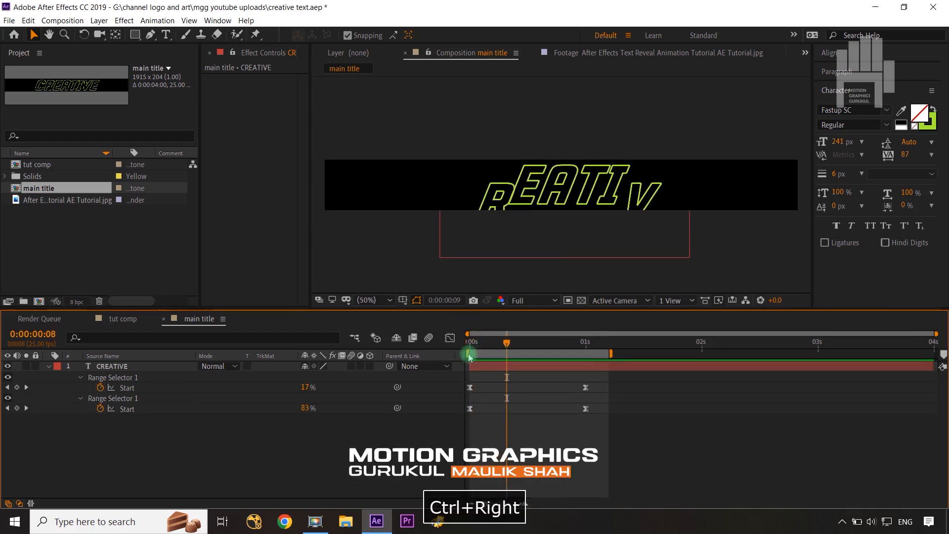
key(ctrl+Right)
key(ctrl+Right)
key(ctrl+Right)
key(ctrl+Right)
key(ctrl+Right)
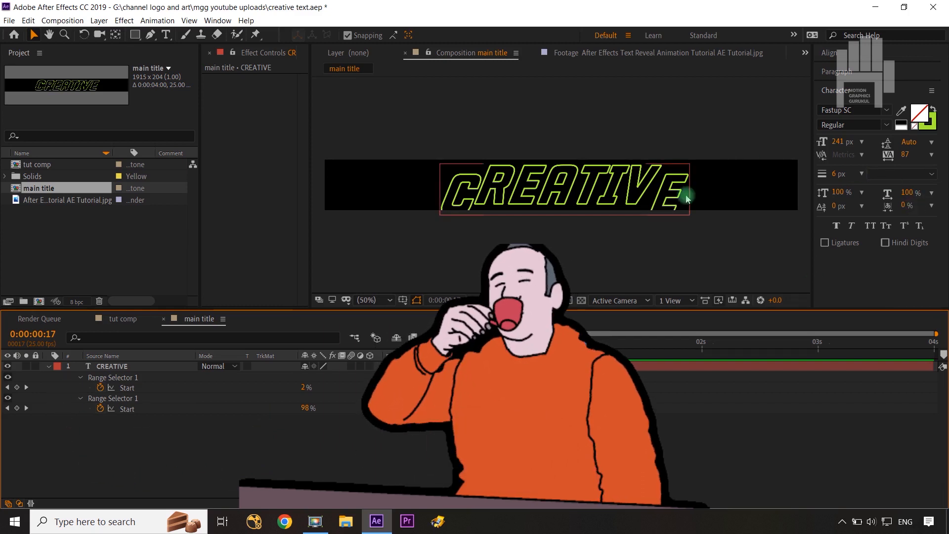
Add a Tracking animator to the CREATIVE text layer and set its Tracking Amount to 64.
click(49, 366)
click(48, 366)
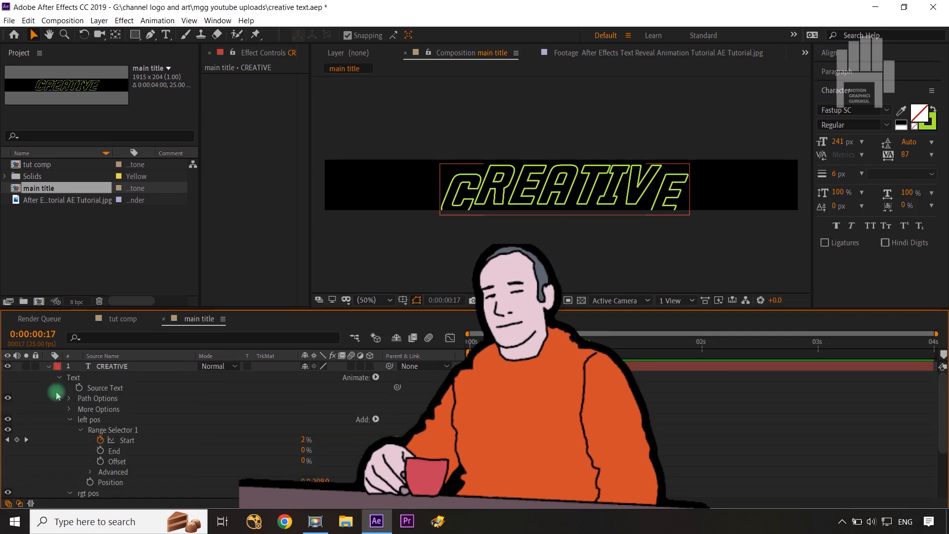
click(70, 420)
click(70, 430)
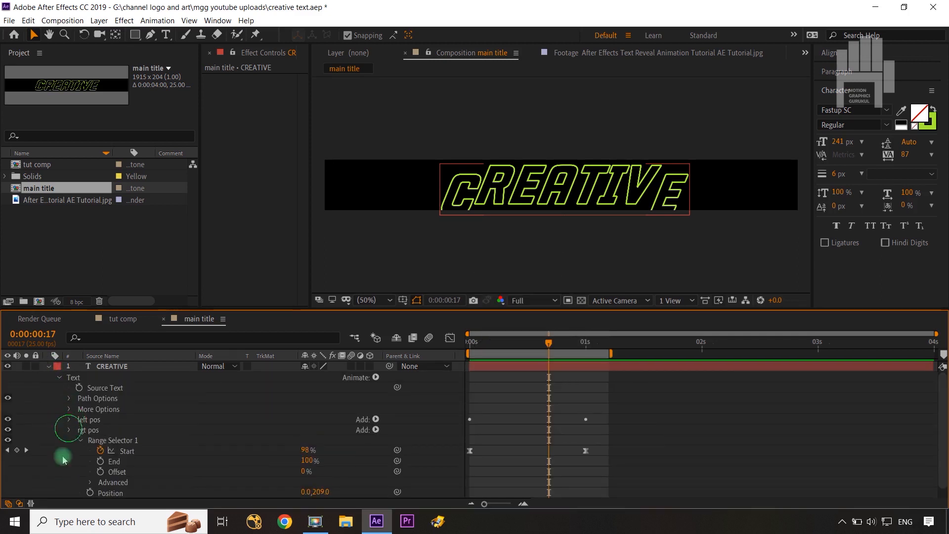
click(375, 378)
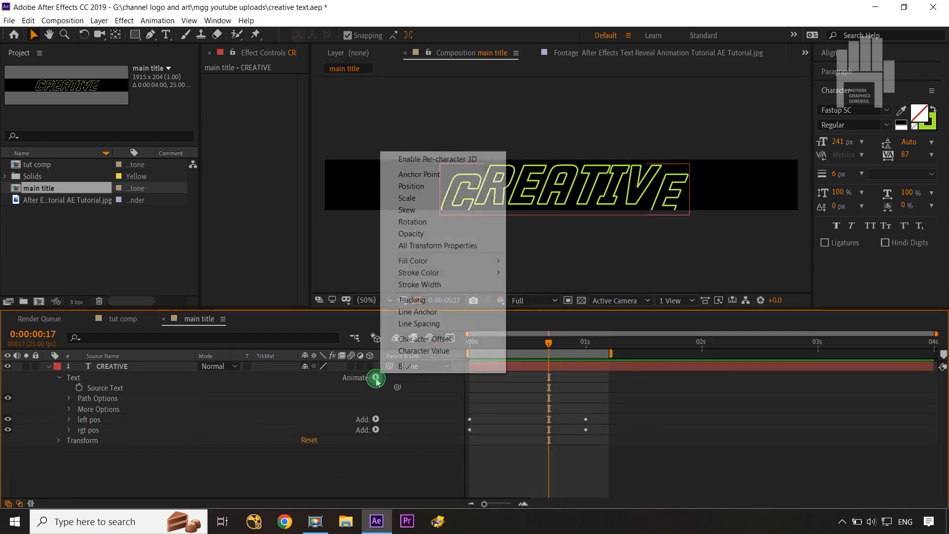
click(415, 300)
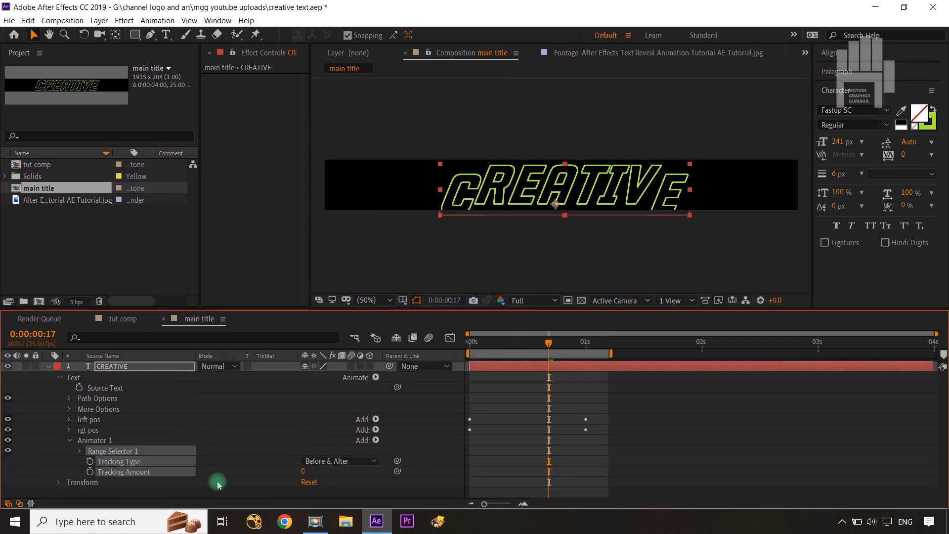
click(313, 474)
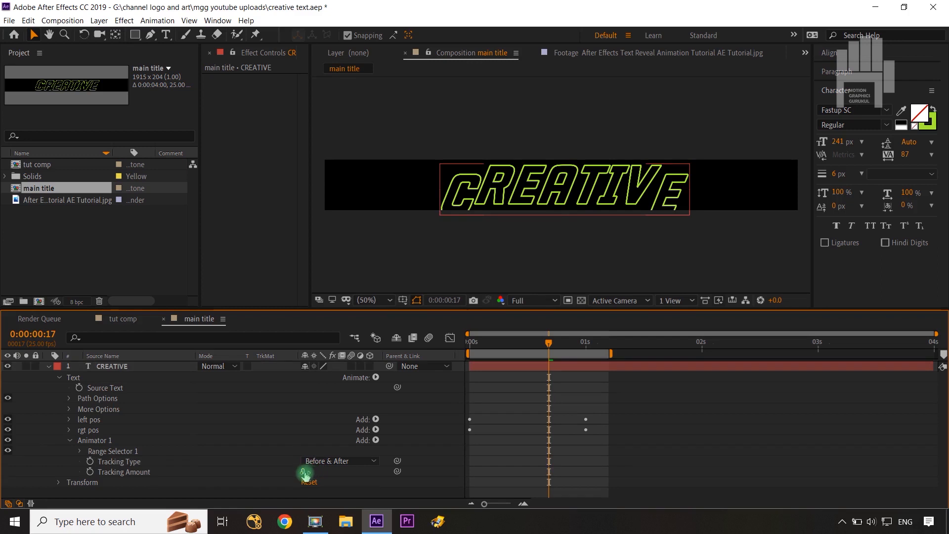
text(64)
click(372, 475)
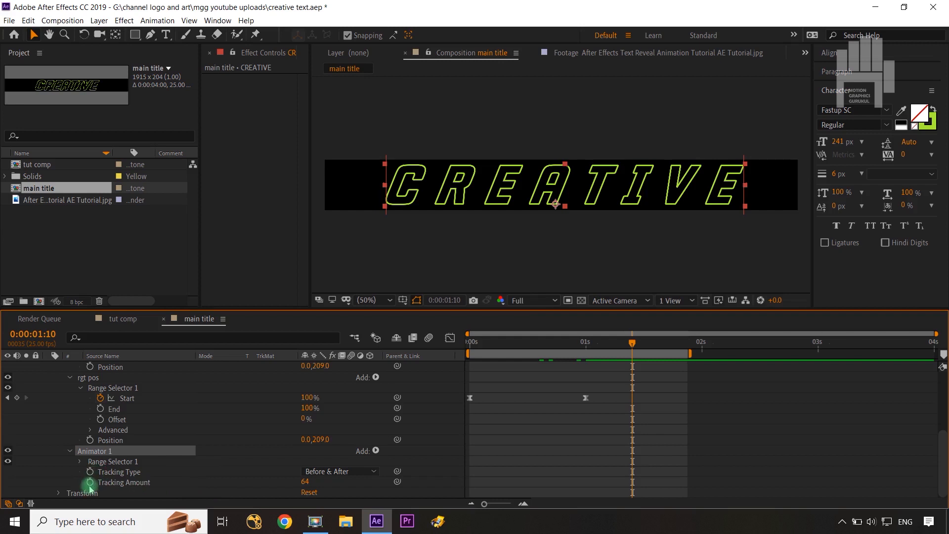
Animate the Tracking Amount with keyframes of 64 at 0:00:00:15 and 0 at 0:00:01:10.
click(90, 482)
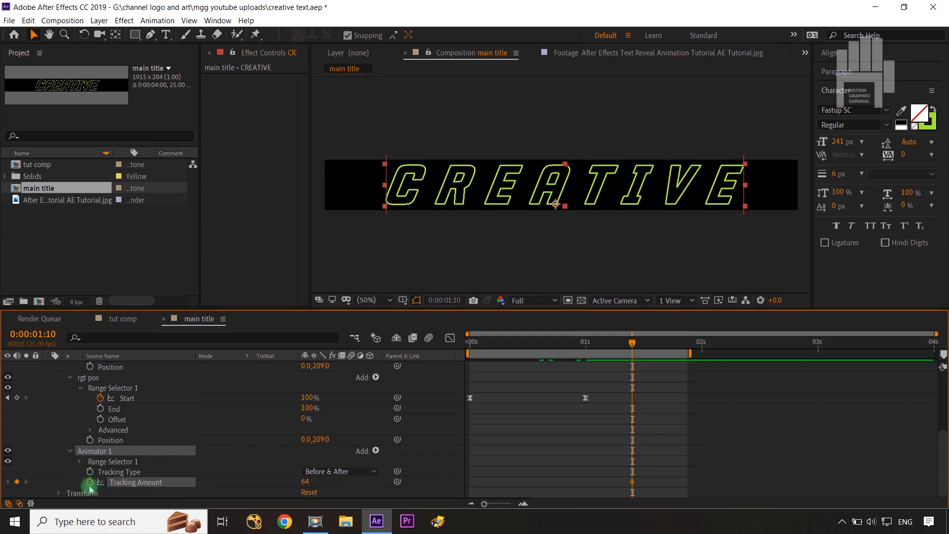
scroll(117, 392, up, 5)
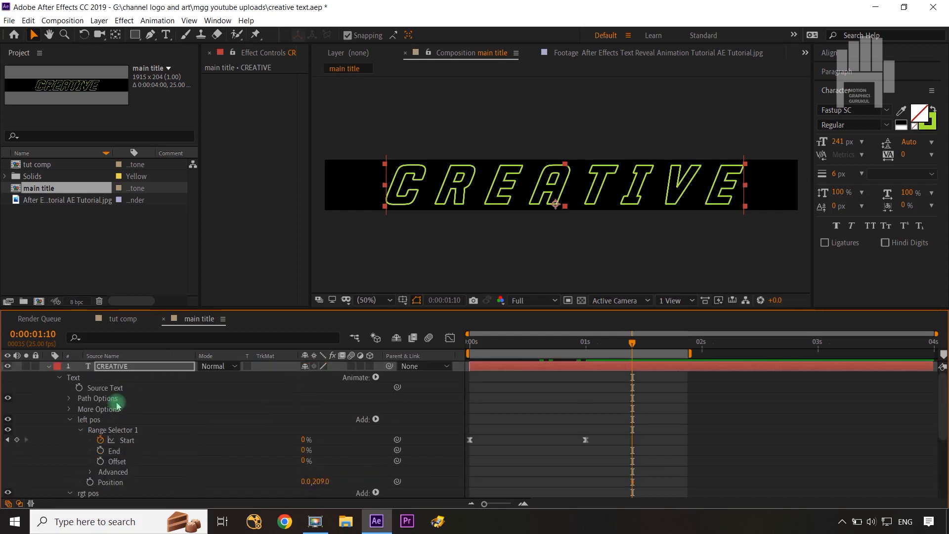
click(127, 366)
key(u)
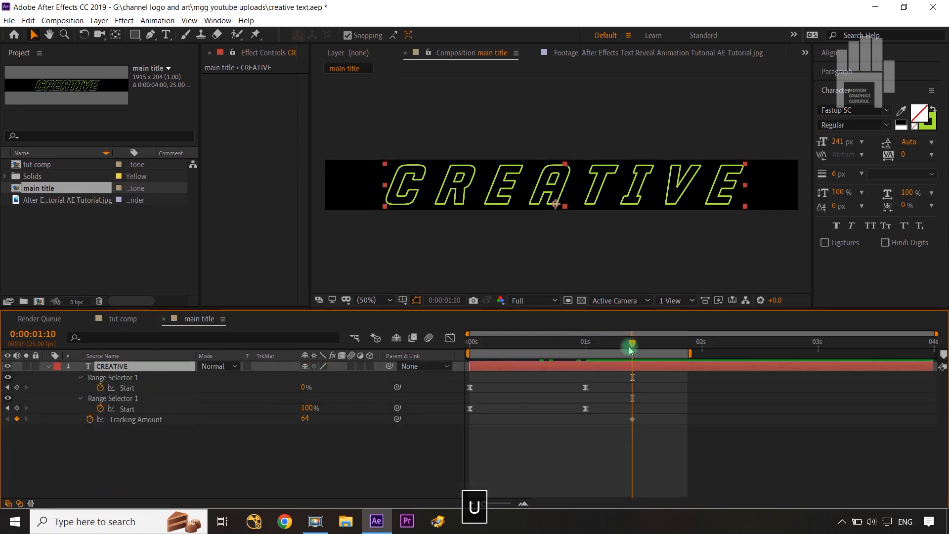
drag(631, 343, 588, 351)
key(shift+Page_Up)
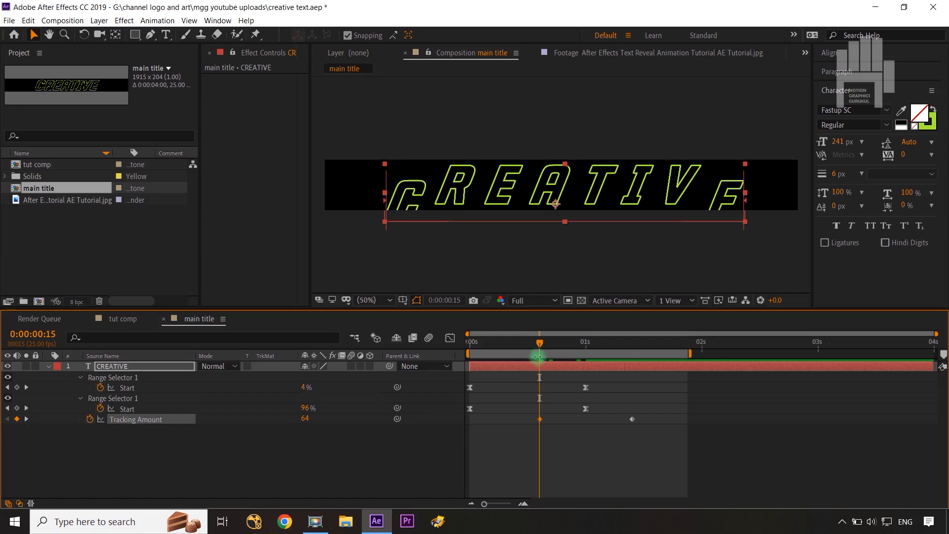
drag(546, 346, 633, 343)
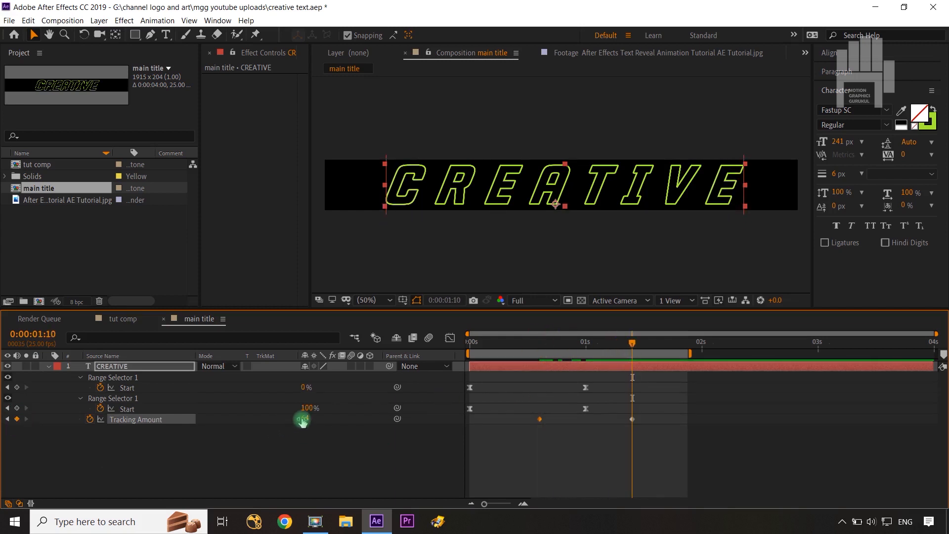
text(0)
click(313, 451)
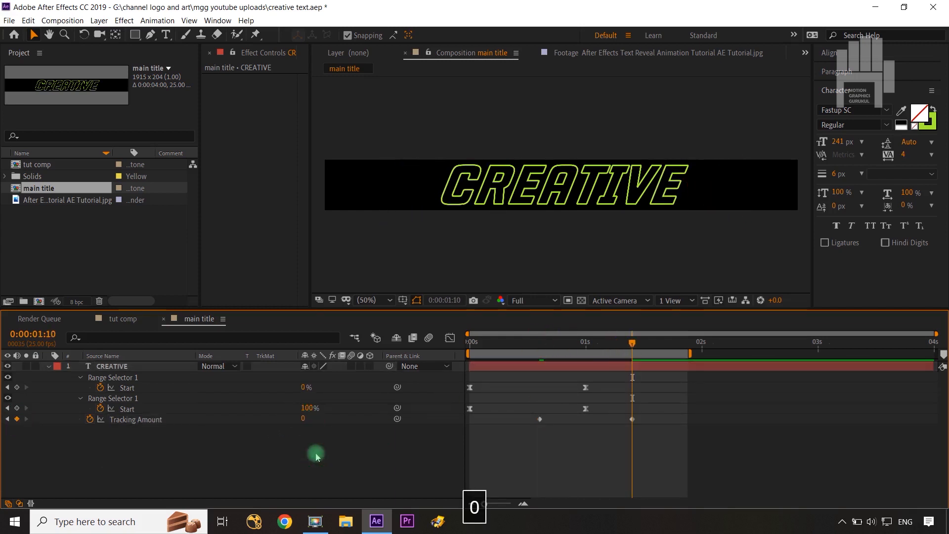
Apply Easy Ease to the Tracking Amount keyframes and lengthen the ease out of the first one in the speed graph.
click(135, 422)
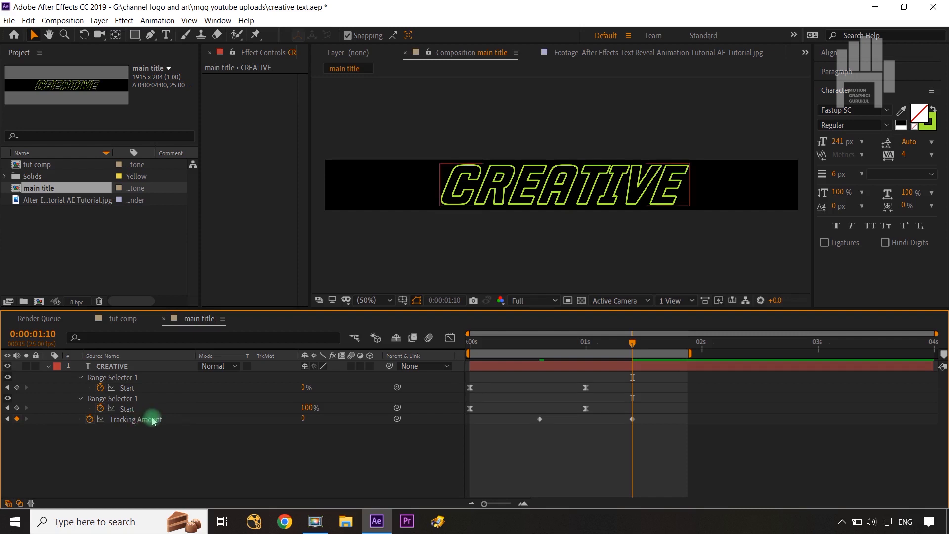
drag(650, 418, 533, 432)
key(F9)
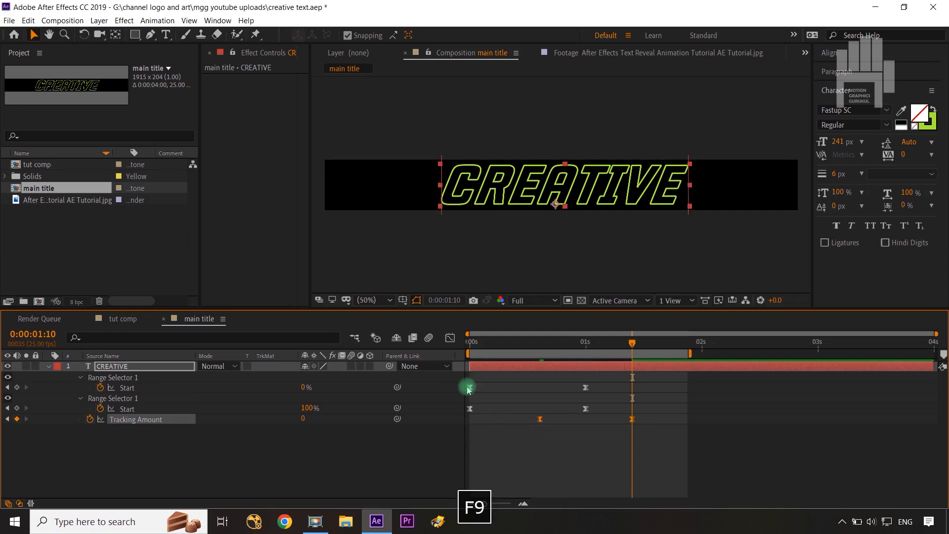
click(449, 339)
drag(667, 408, 484, 349)
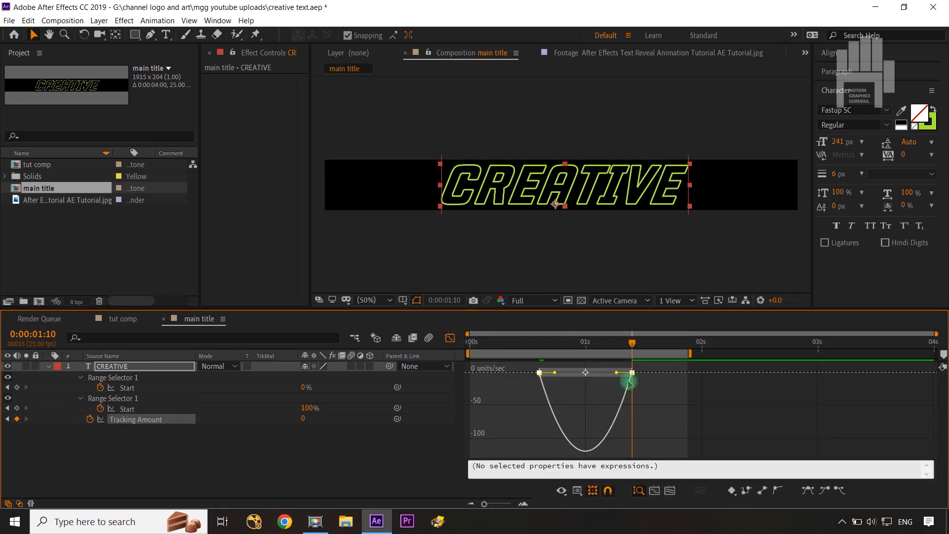
drag(555, 374, 586, 377)
click(449, 339)
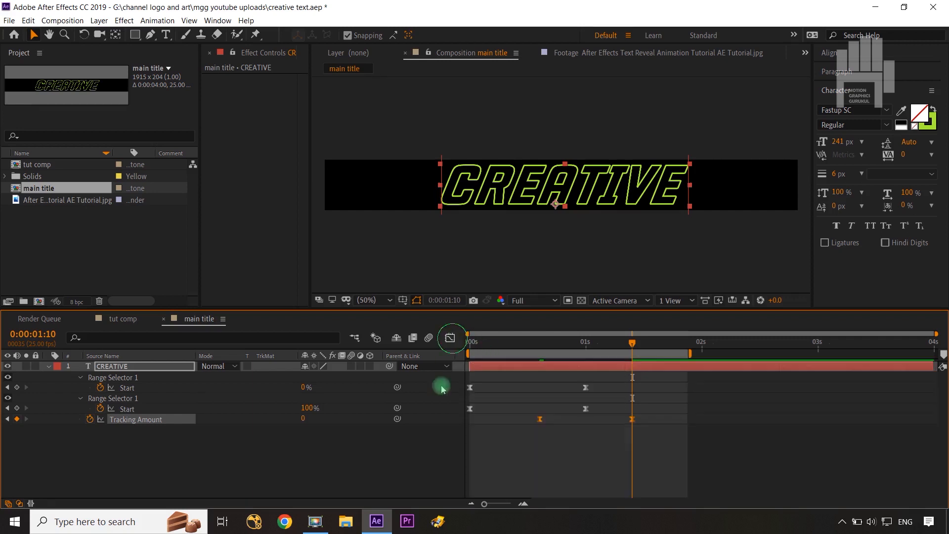
click(554, 419)
Preview the main title animation from the beginning to check the reveal together with the tracking.
key(Home)
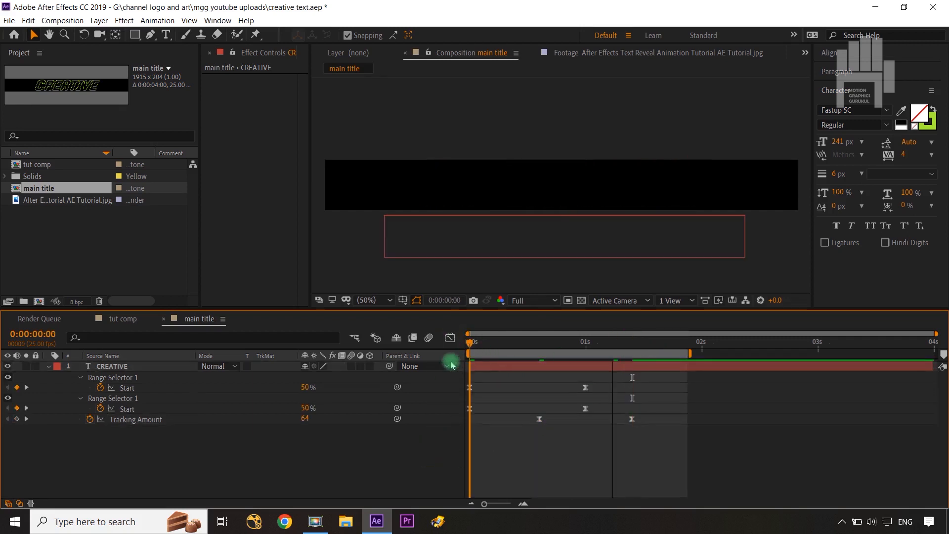
key(space)
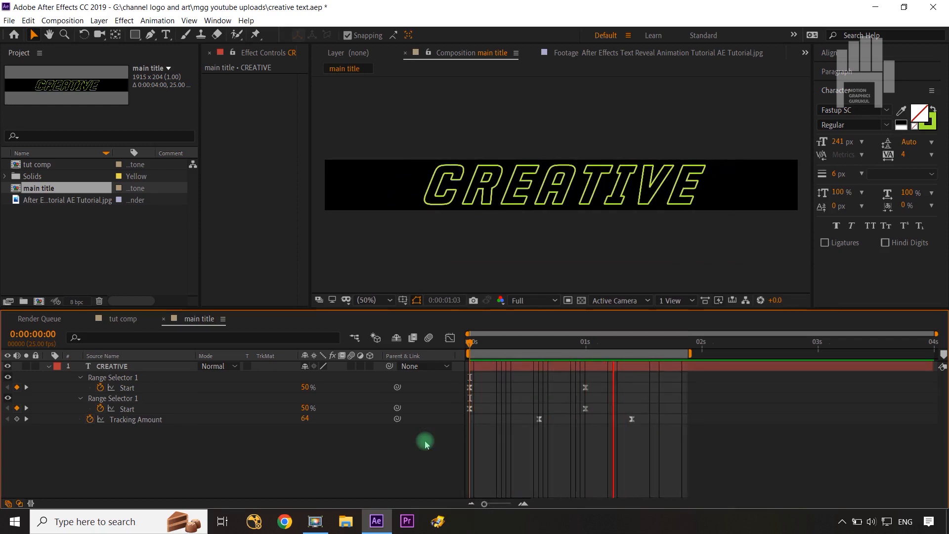
key(space)
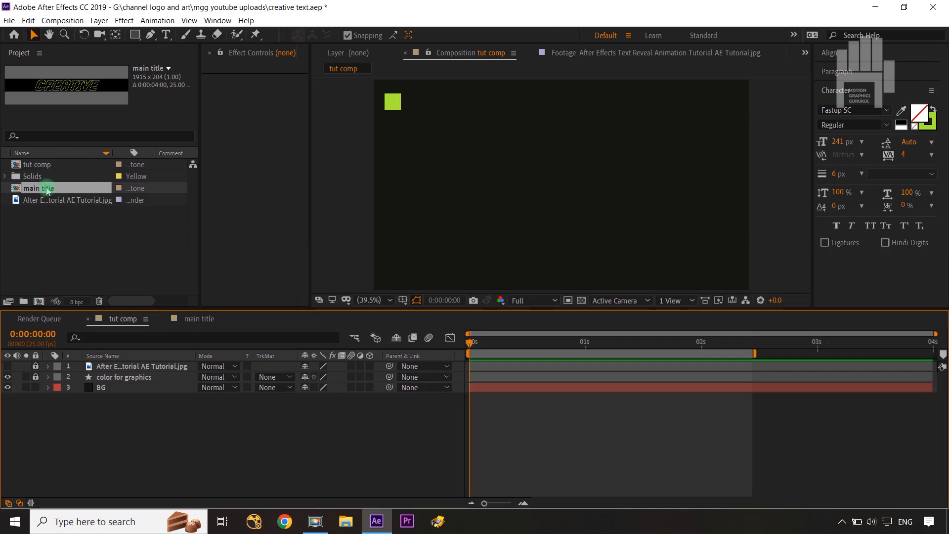
Add the main title composition as the top layer of tut comp and preview the result.
drag(47, 190, 133, 367)
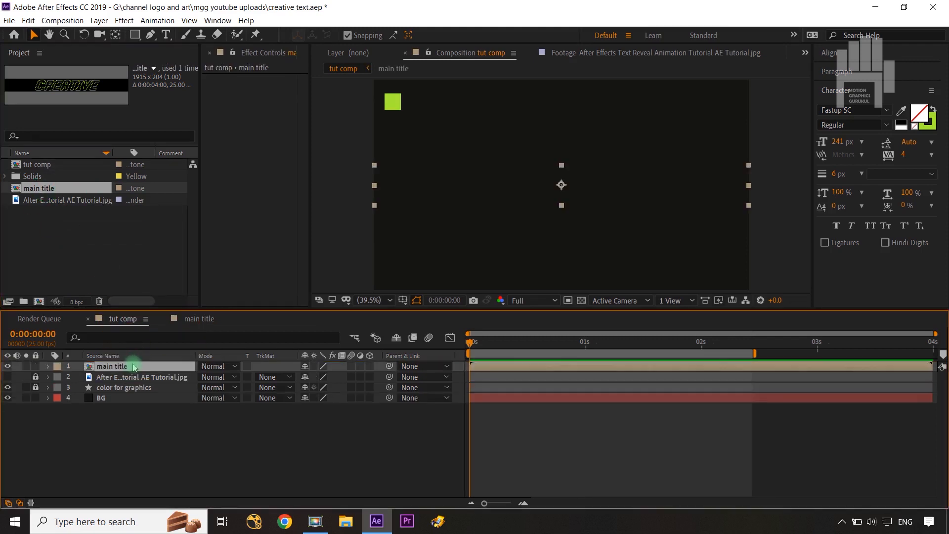
click(249, 453)
key(space)
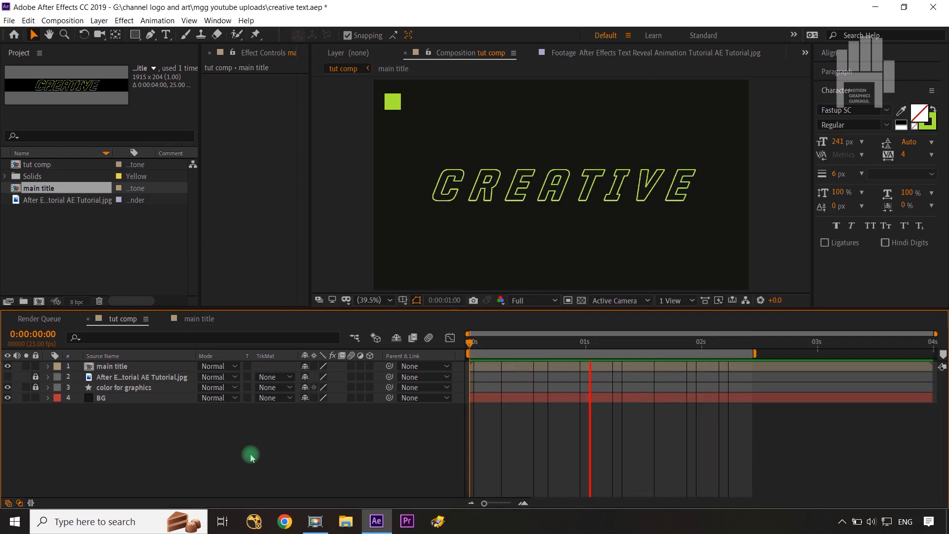
key(space)
At 0:00:00:22, draw a straight horizontal line just beneath the full width of the CREATIVE title with the Pen tool.
drag(463, 343, 567, 352)
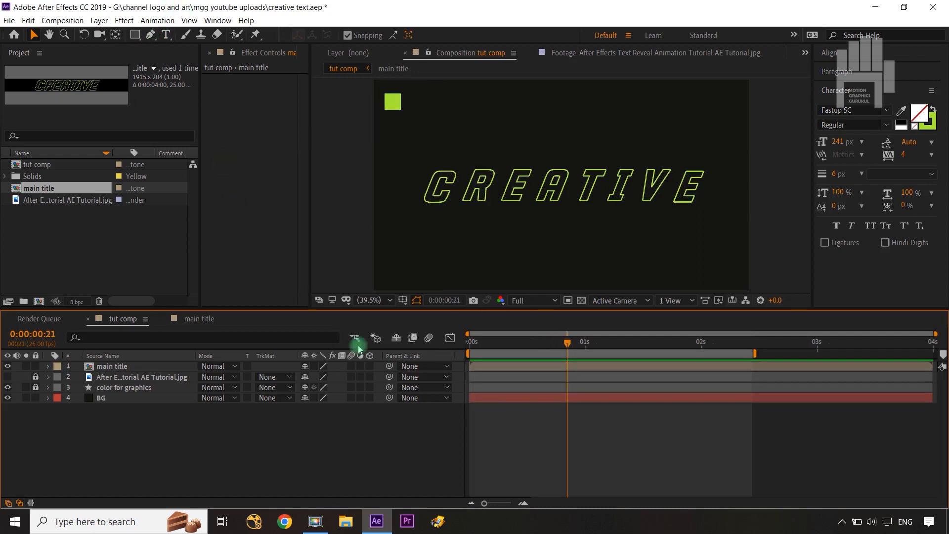
click(148, 39)
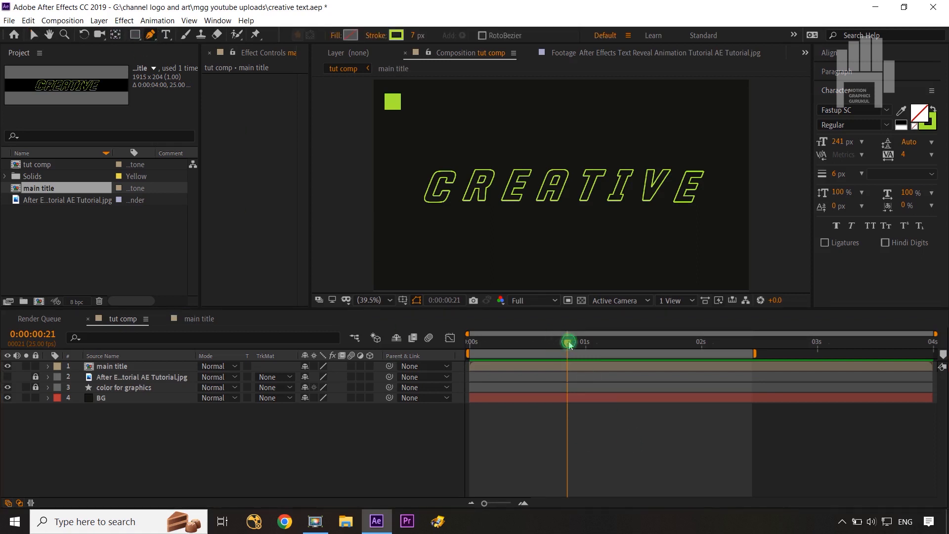
drag(568, 343, 574, 341)
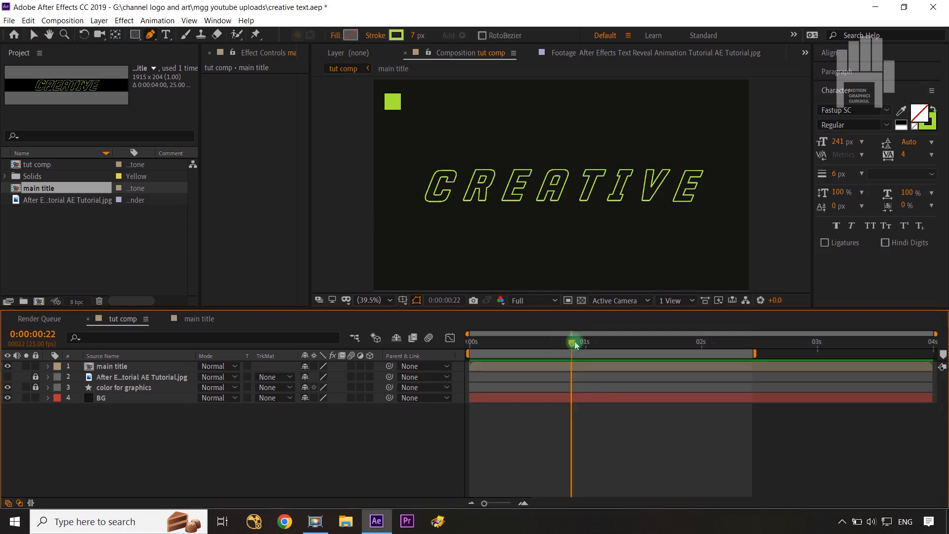
click(420, 206)
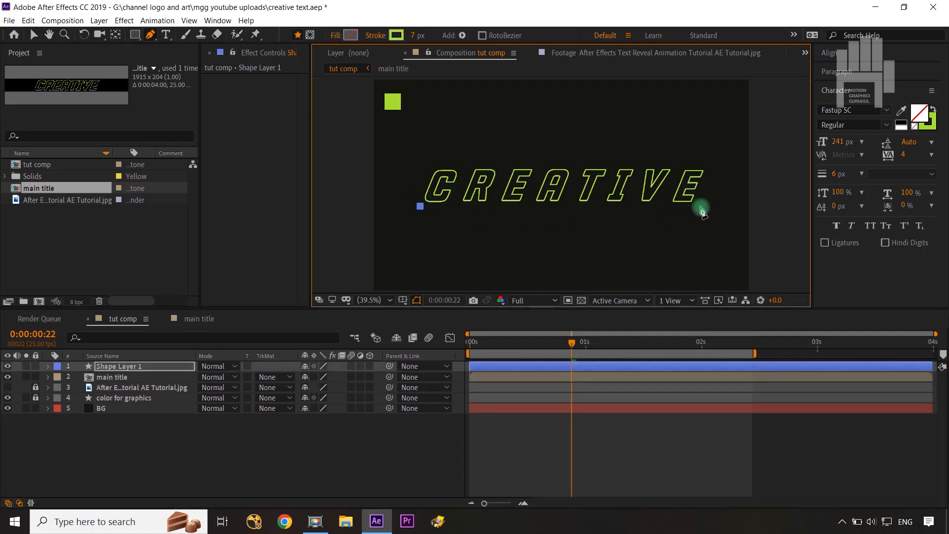
shift+click(703, 207)
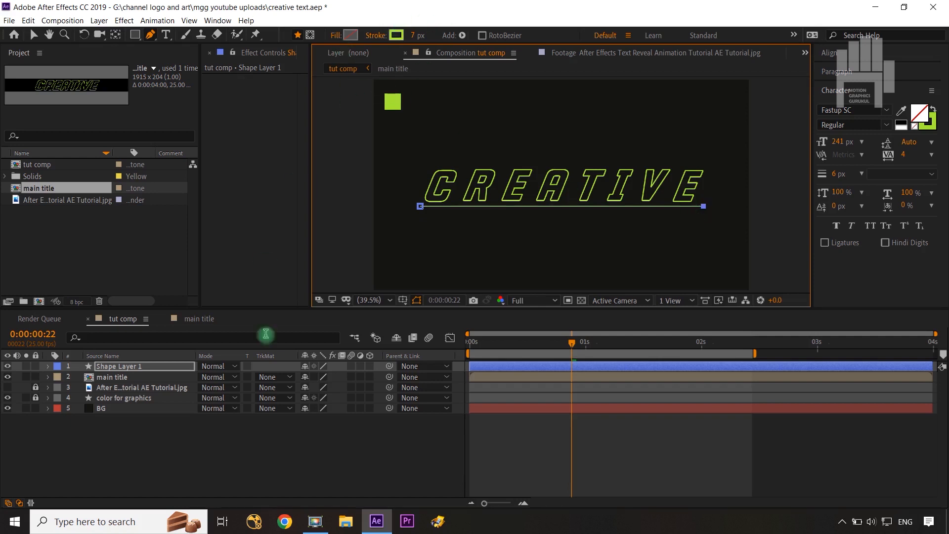
click(158, 460)
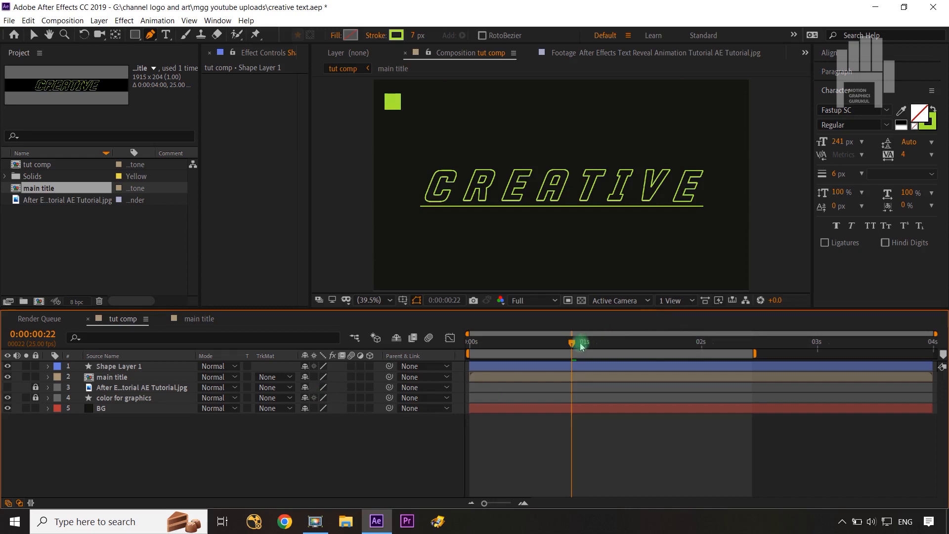
Return to the start of tut comp and add Trim Paths to the underline's shape layer.
drag(581, 346, 468, 350)
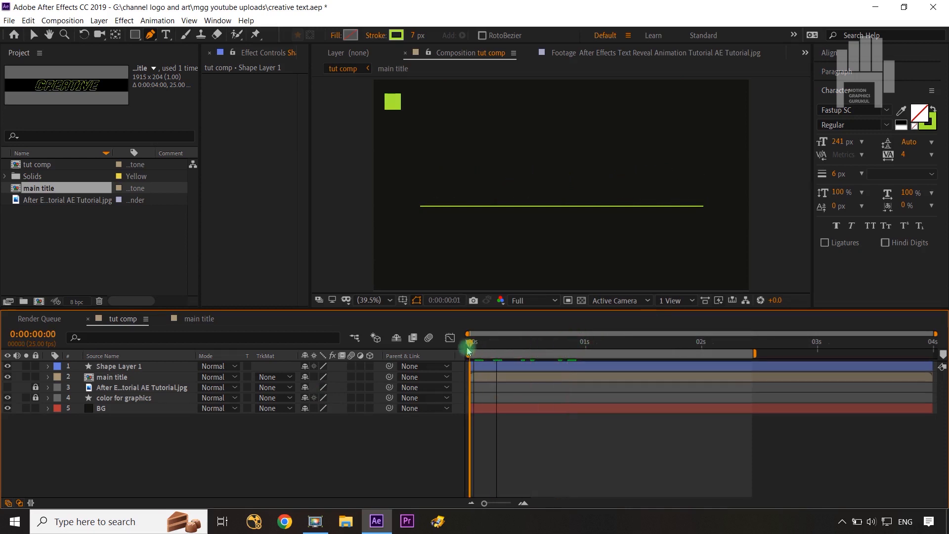
click(120, 366)
click(48, 367)
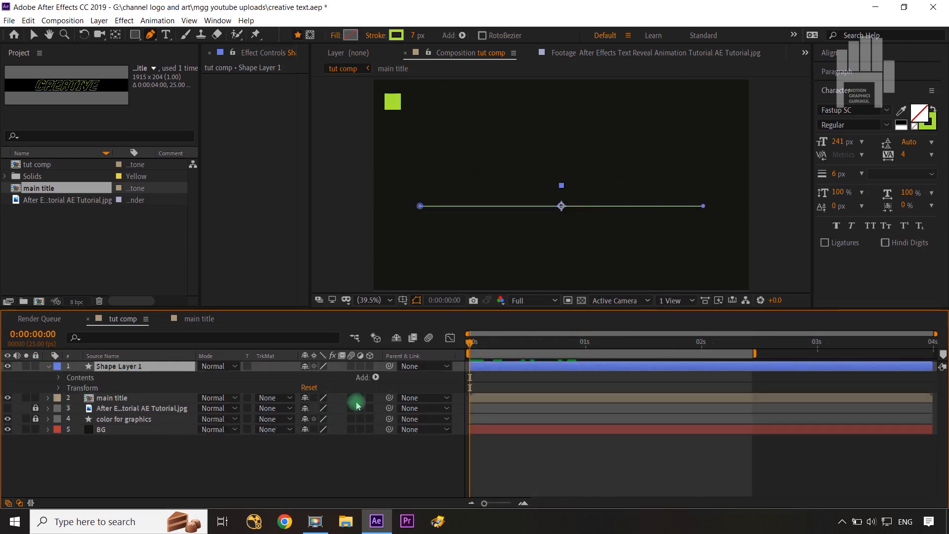
click(376, 378)
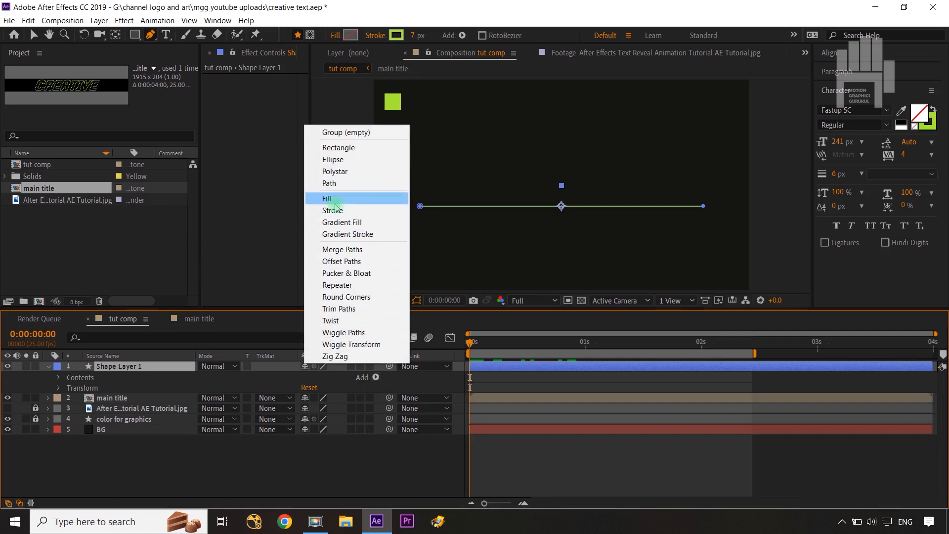
click(330, 309)
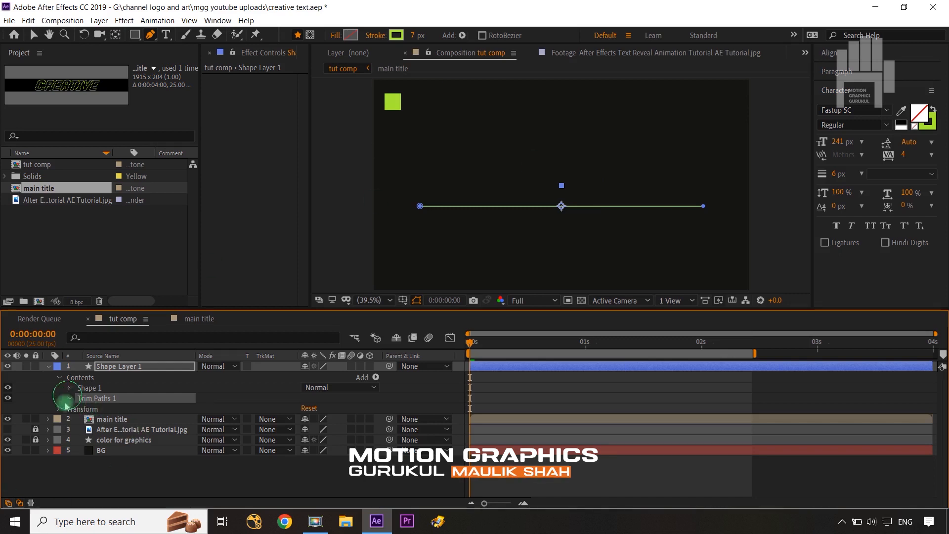
Set the Trim Paths Start and End both to 50% and keyframe them at 0:00:00:00.
click(308, 419)
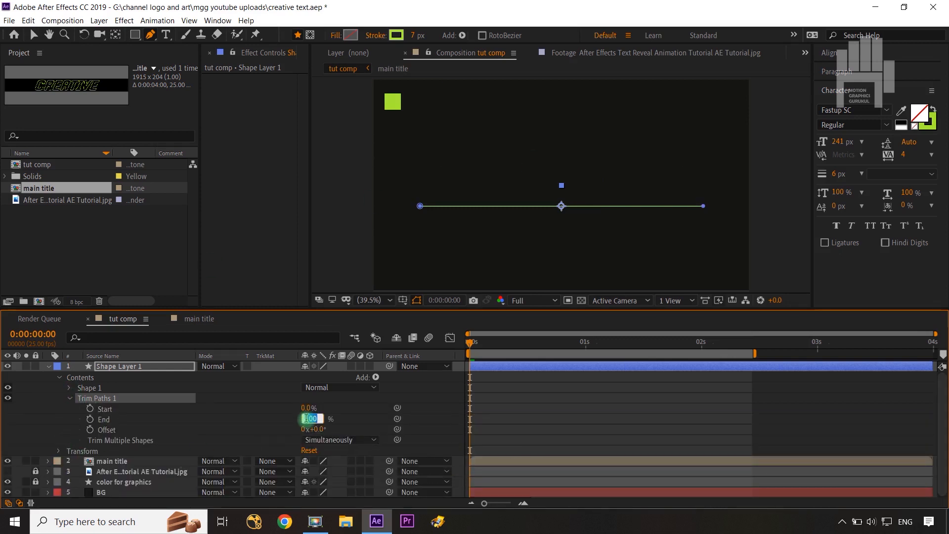
text(50)
click(308, 407)
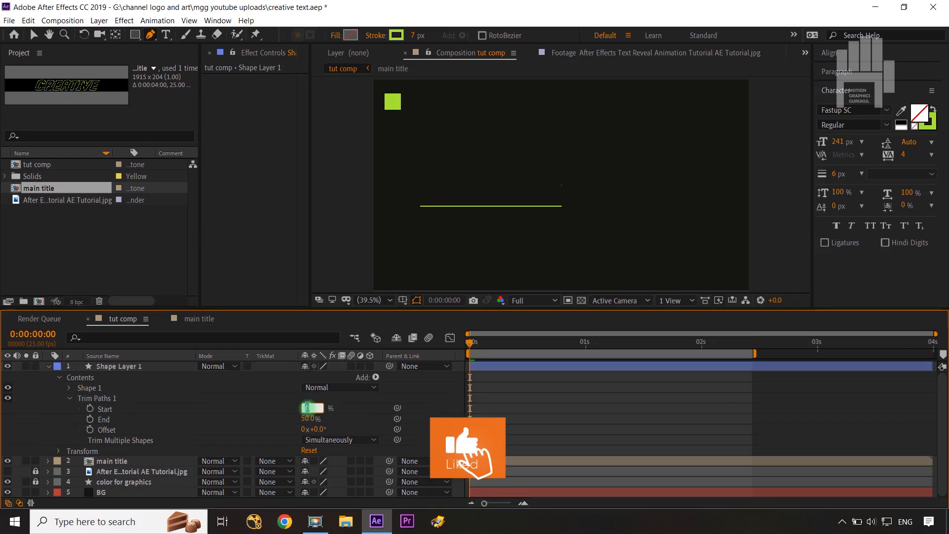
text(4)
key(BackSpace)
text(50)
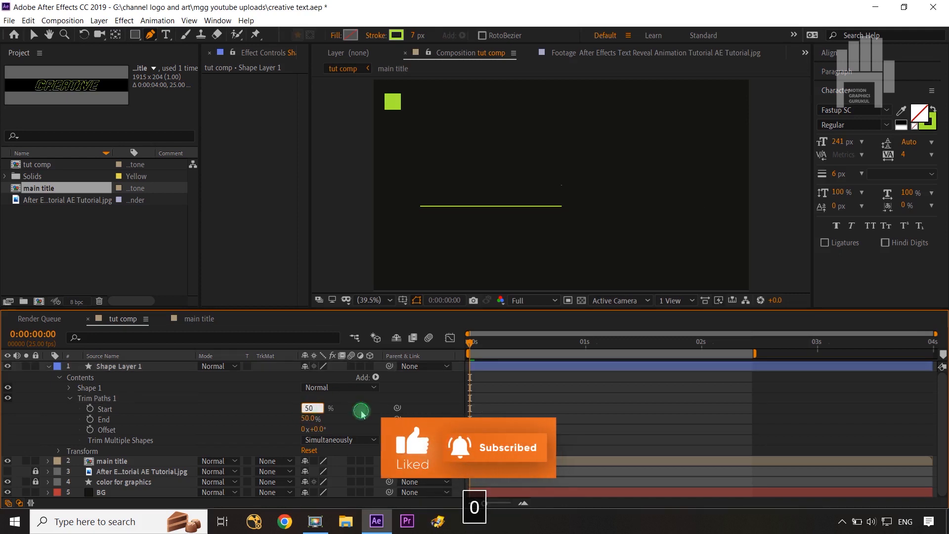
click(361, 412)
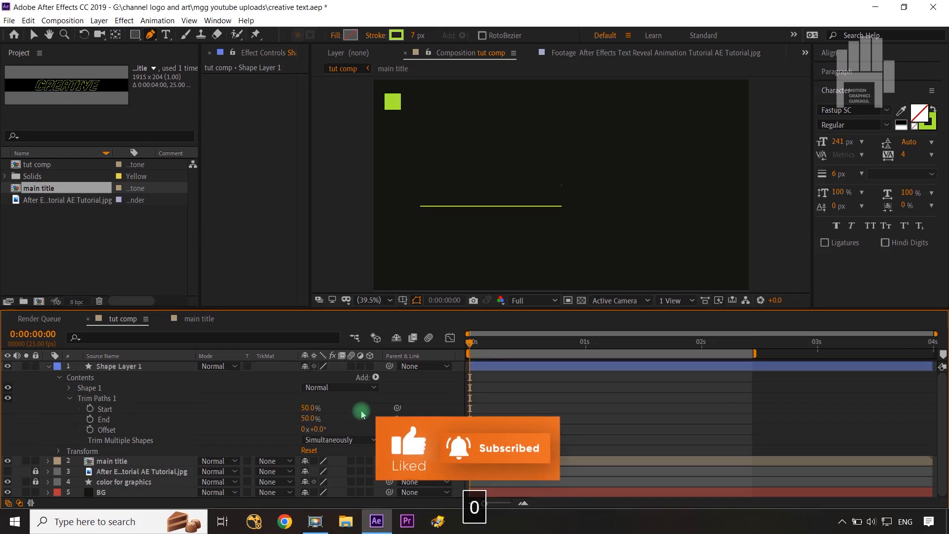
click(90, 408)
click(90, 419)
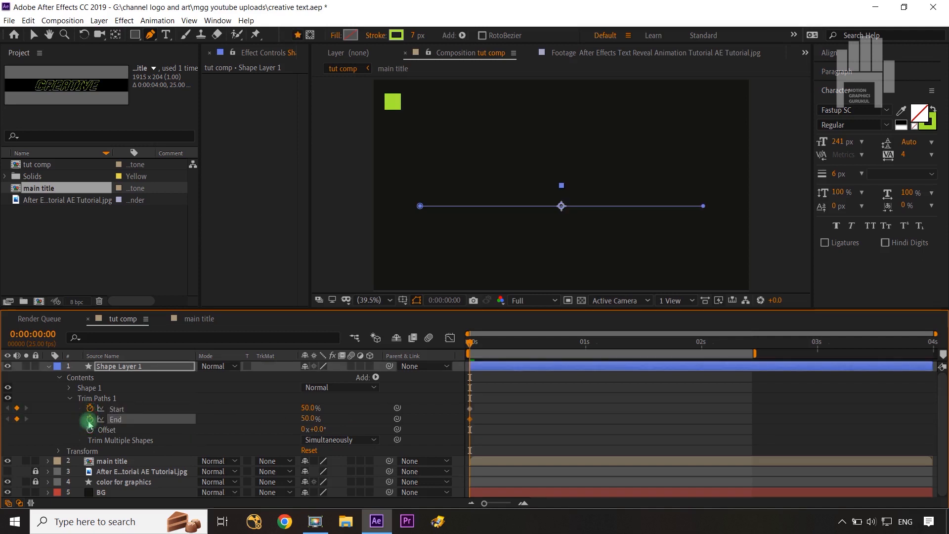
At 0:00:00:10, set the underline's Trim Paths Start to 0% and End to 100%.
key(shift+Page_Down)
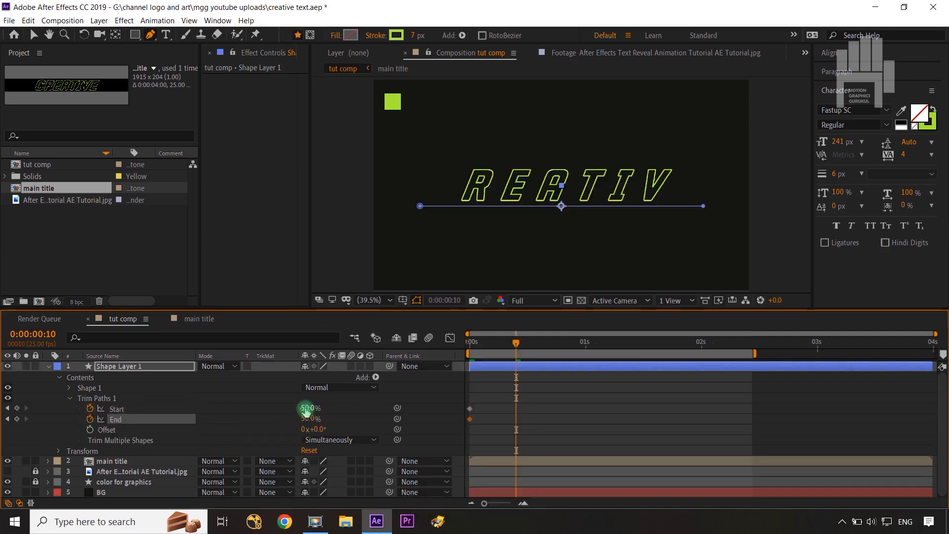
drag(306, 408, 232, 405)
mouse_move(303, 418)
mouse_down()
mouse_move(473, 434)
mouse_move(534, 406)
mouse_move(458, 430)
mouse_up()
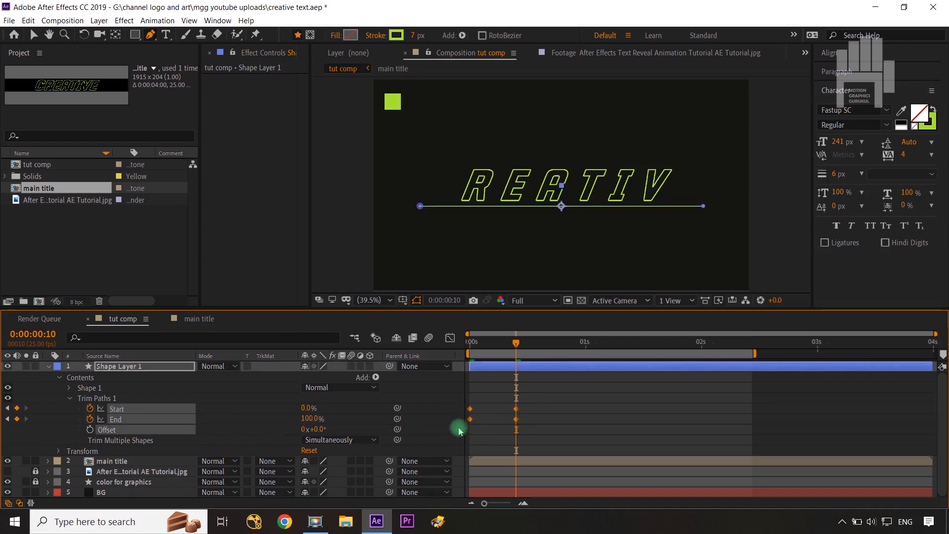
Apply Easy Ease to the Start and End keyframes and lengthen the ease into the second pair in the speed graph.
key(F9)
click(446, 339)
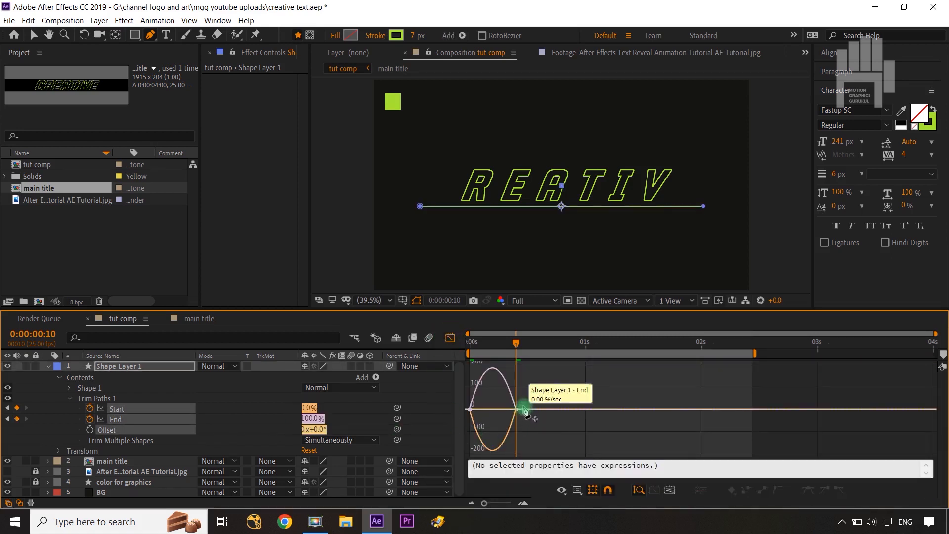
drag(529, 396, 452, 430)
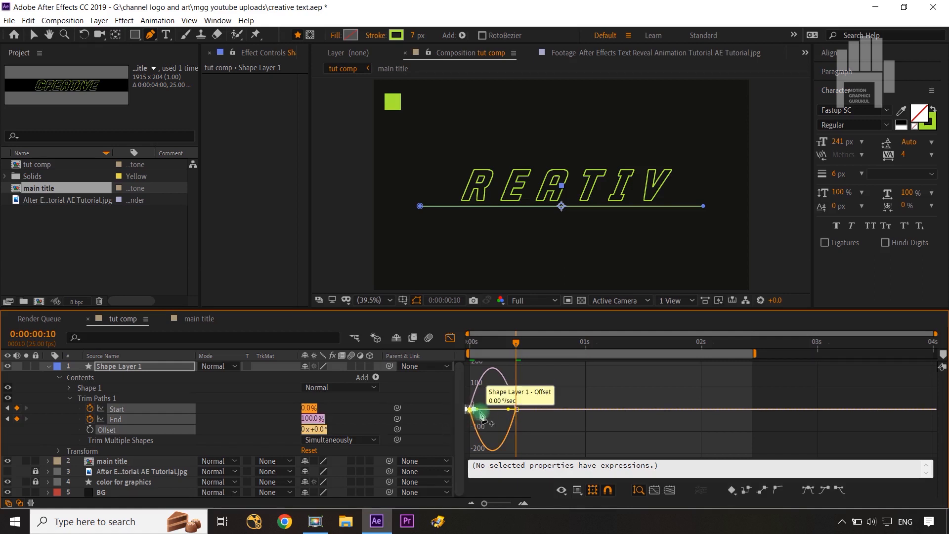
click(480, 411)
key(ctrl+z)
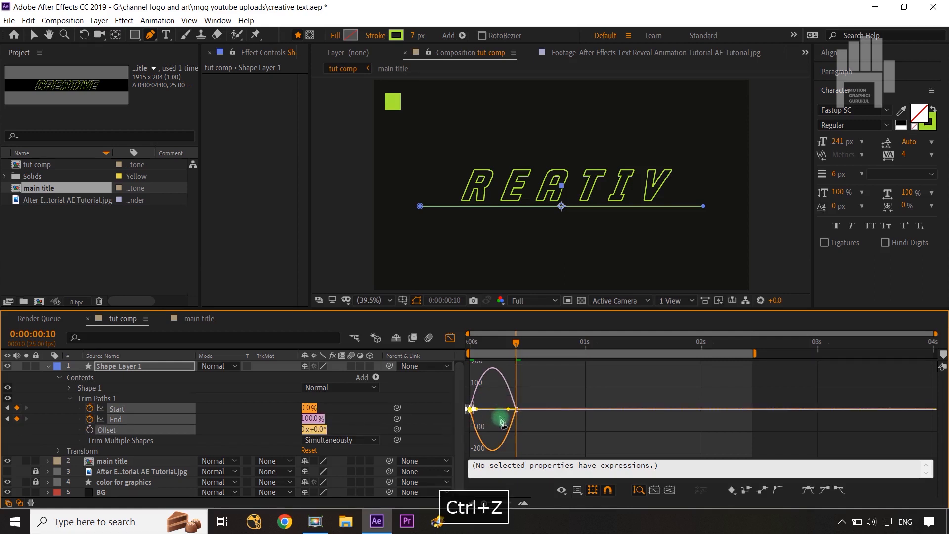
key(v)
drag(528, 407, 492, 409)
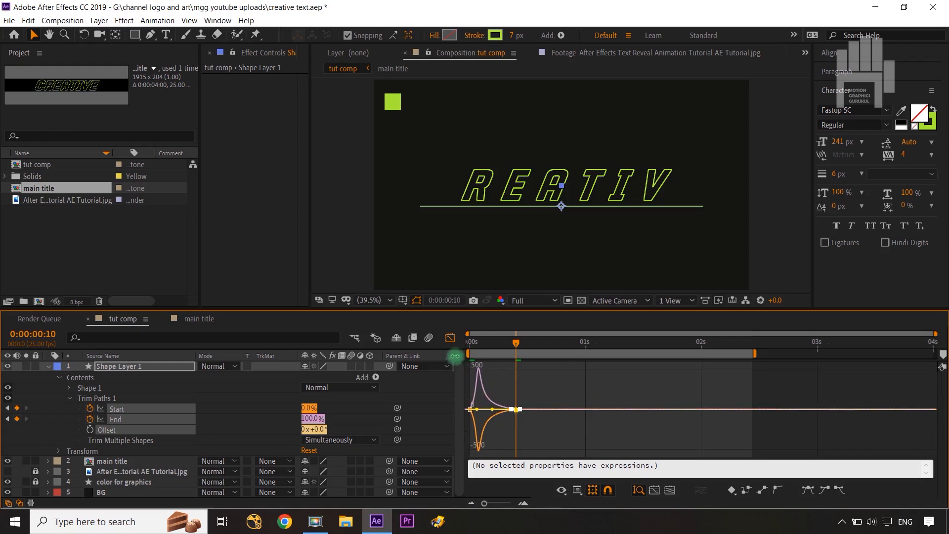
click(450, 341)
click(48, 367)
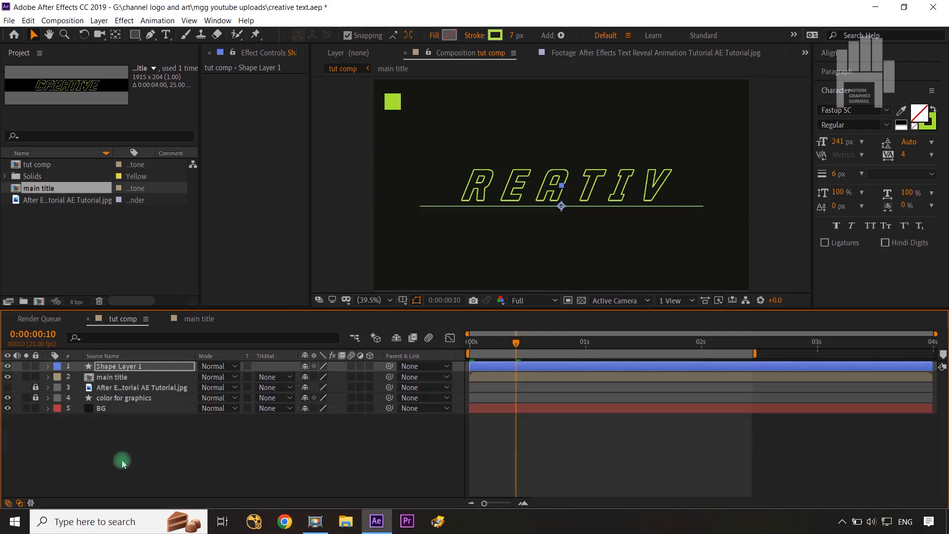
Move the underline's second pair of Start and End keyframes to 0:00:00:14.
click(307, 438)
mouse_move(519, 350)
mouse_down()
mouse_move(473, 350)
mouse_move(536, 355)
mouse_up()
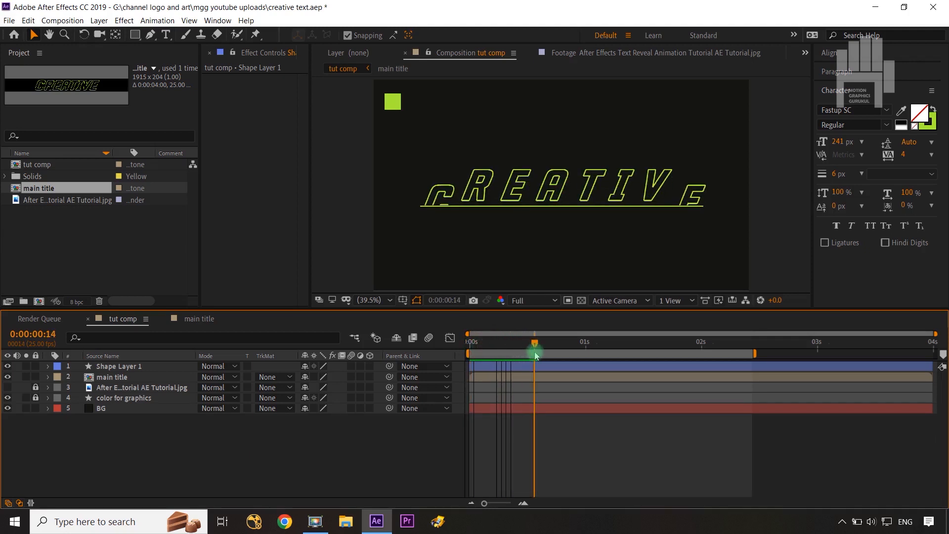
click(141, 366)
key(u)
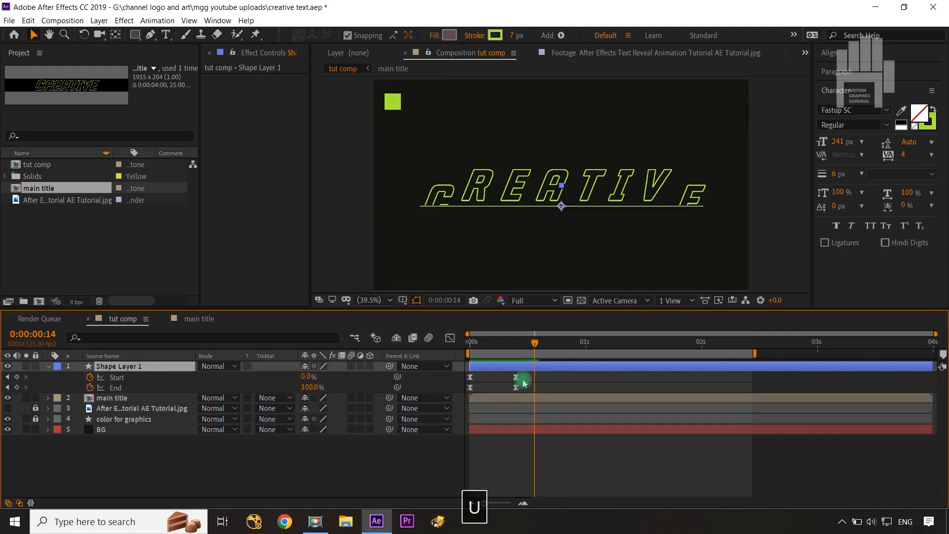
mouse_move(522, 377)
mouse_down()
mouse_move(511, 391)
mouse_move(534, 385)
mouse_up()
click(515, 377)
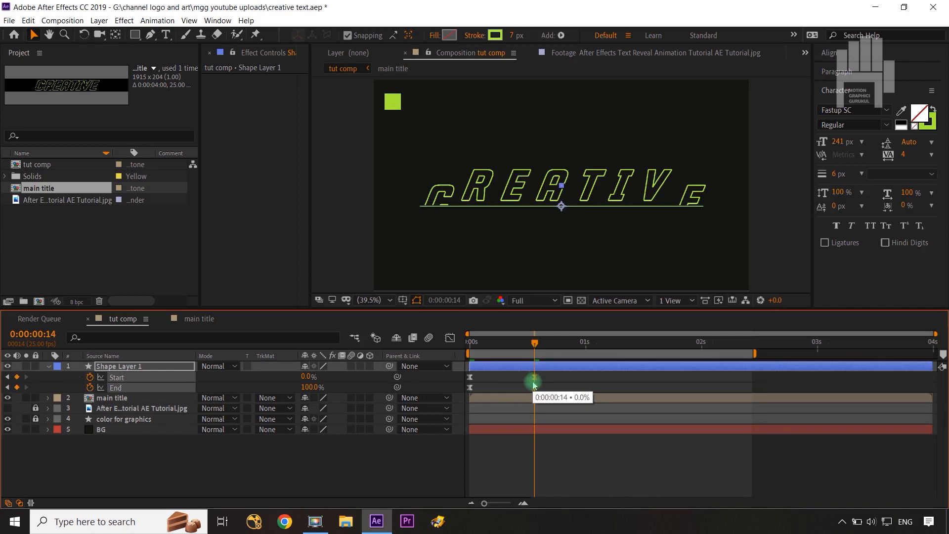
Preview tut comp from the beginning to check the underline's timing against the title reveal.
drag(535, 345, 449, 342)
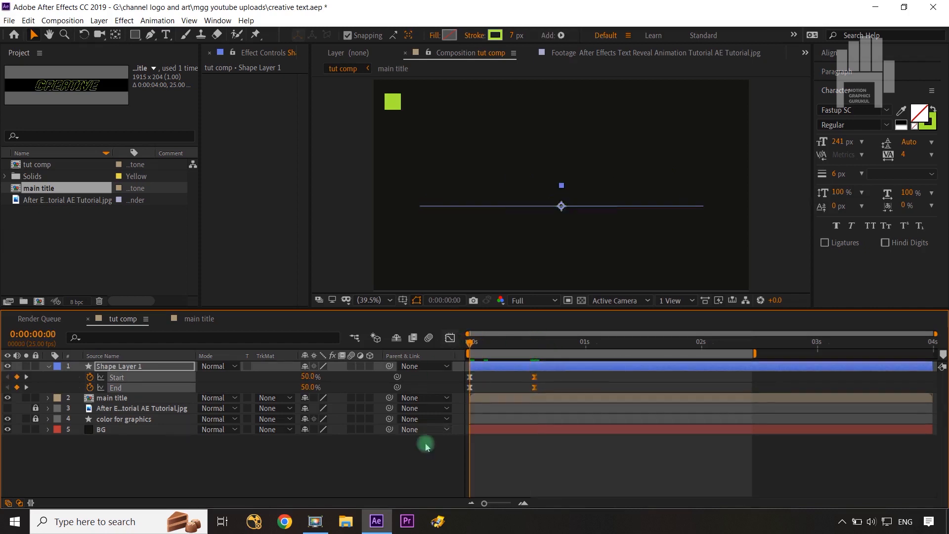
click(426, 446)
key(space)
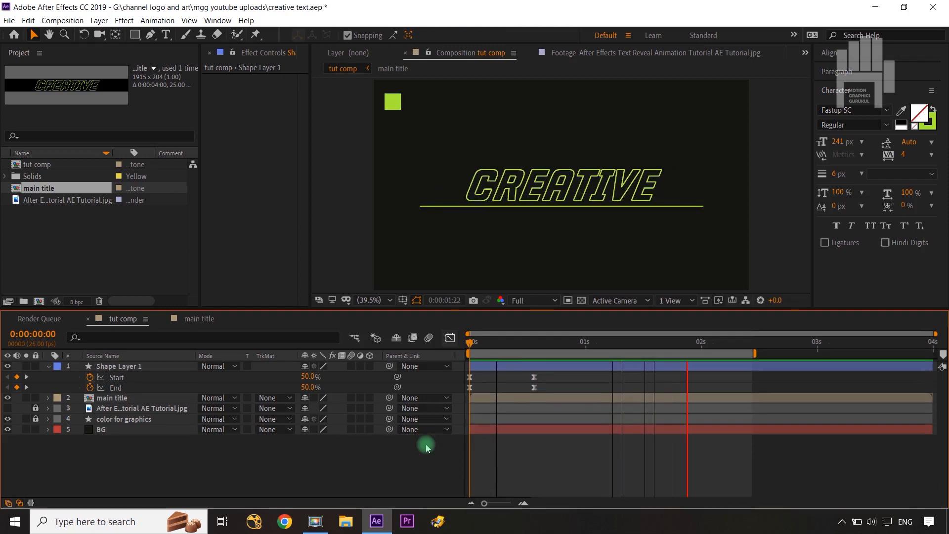
key(space)
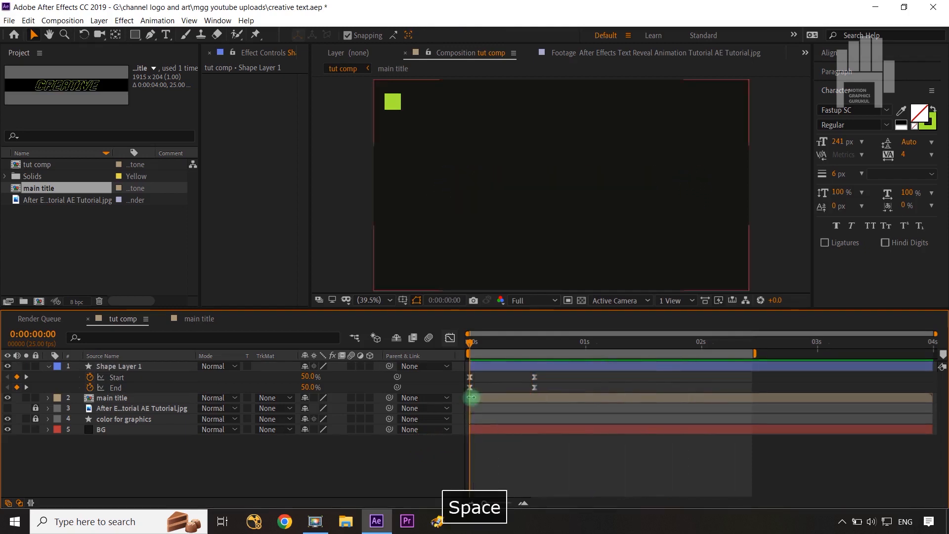
At 0:00:01:15, set the underline's Trim Paths End to 86% and Start to about 16%, narrowing it toward the title's width.
drag(470, 343, 534, 356)
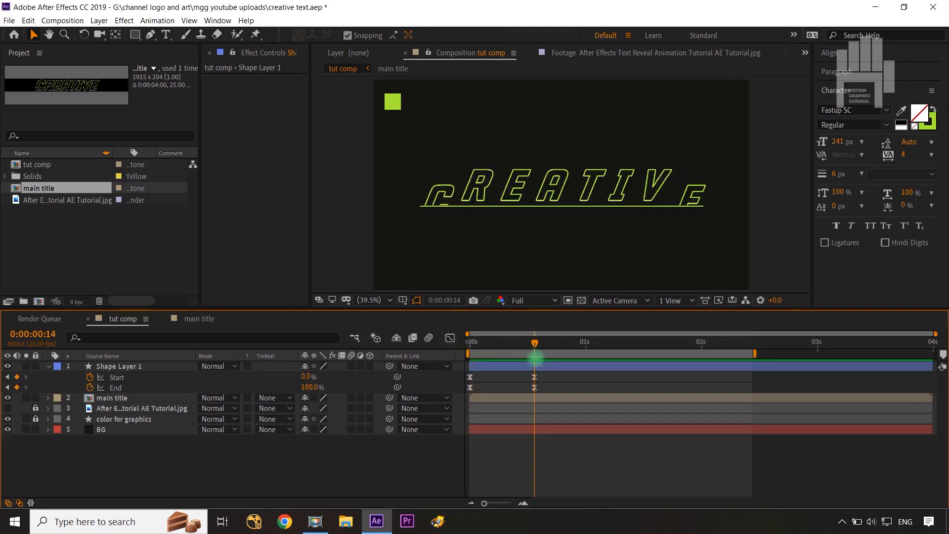
key(shift+Page_Down)
click(147, 451)
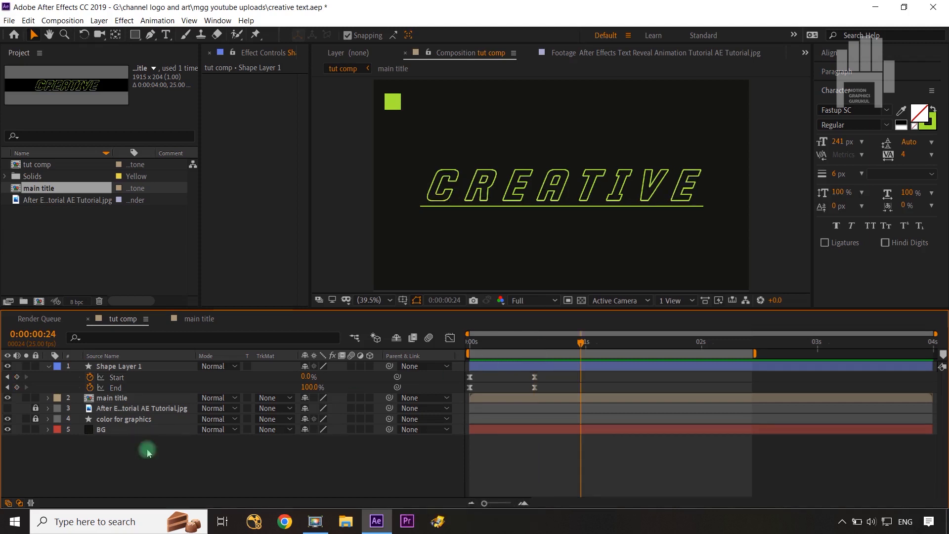
click(306, 378)
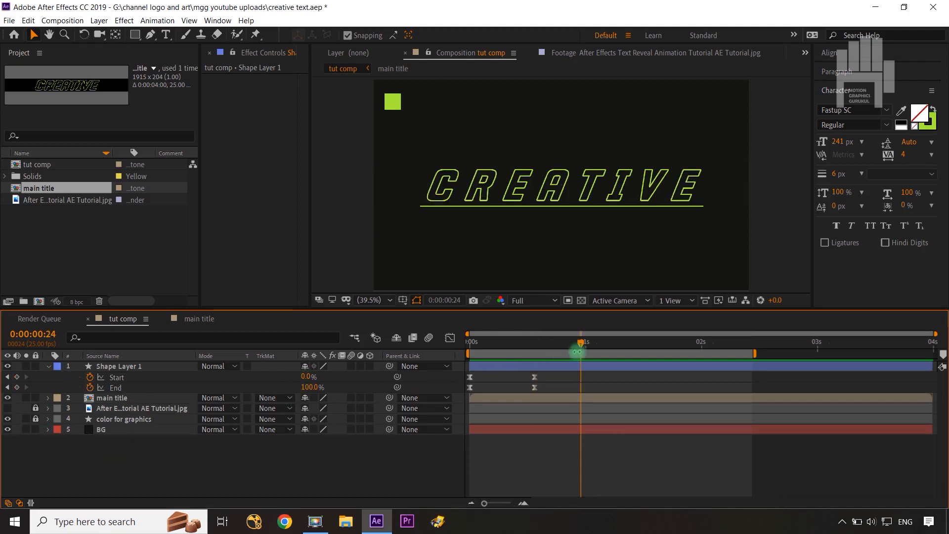
drag(583, 344, 654, 345)
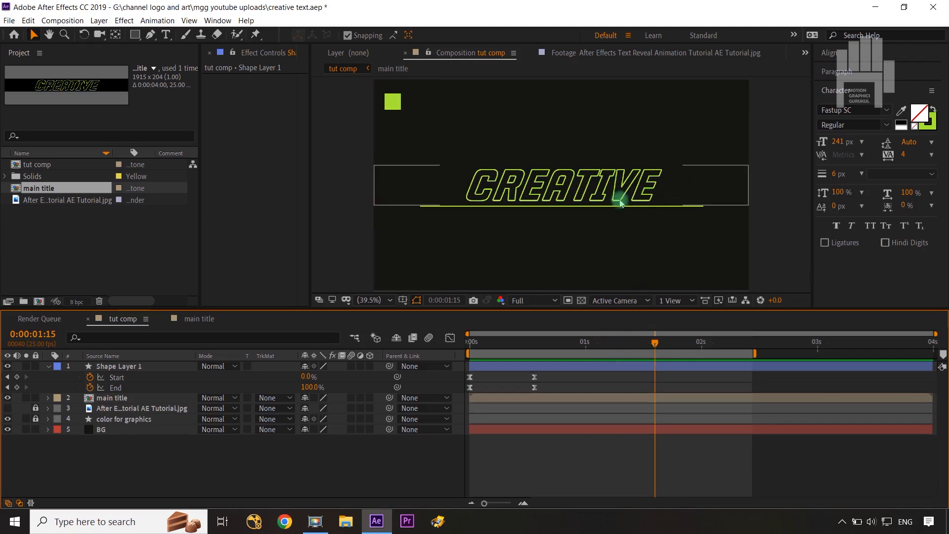
drag(313, 389, 301, 388)
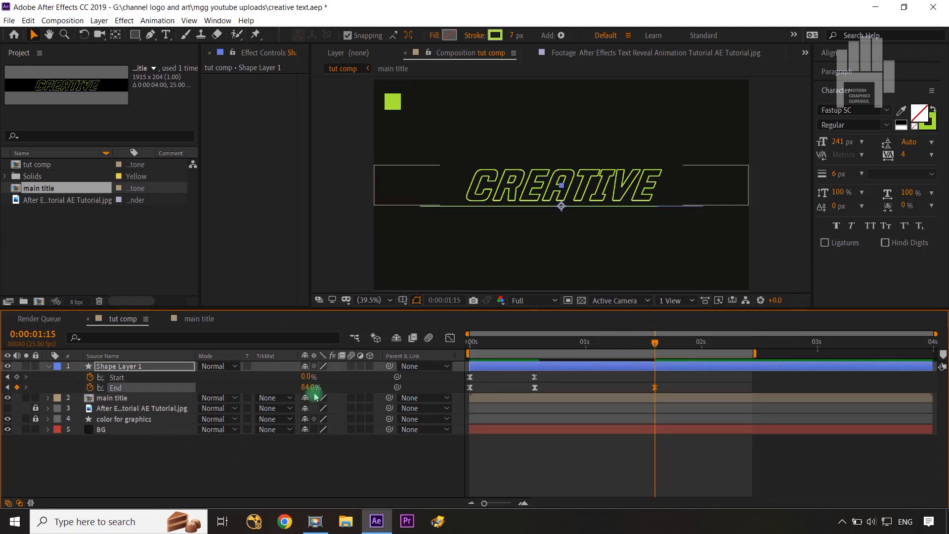
click(309, 387)
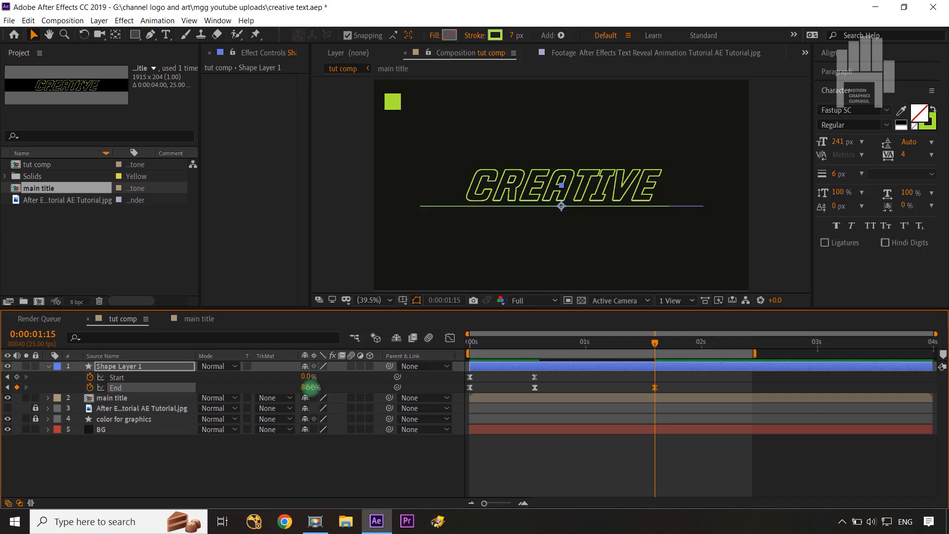
drag(310, 387, 315, 377)
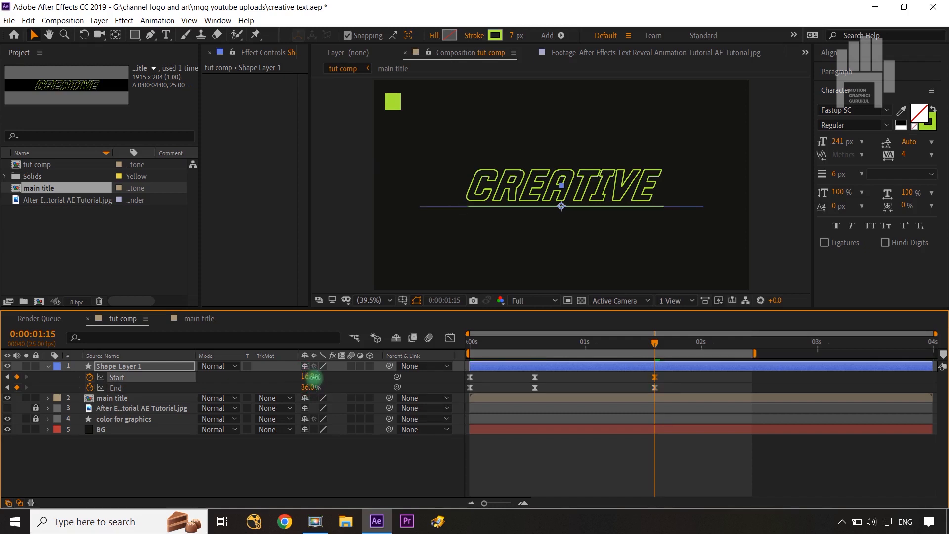
Set the underline's narrowed Start value to 13% and move the last pair of Start and End keyframes to 0:00:00:24.
click(318, 456)
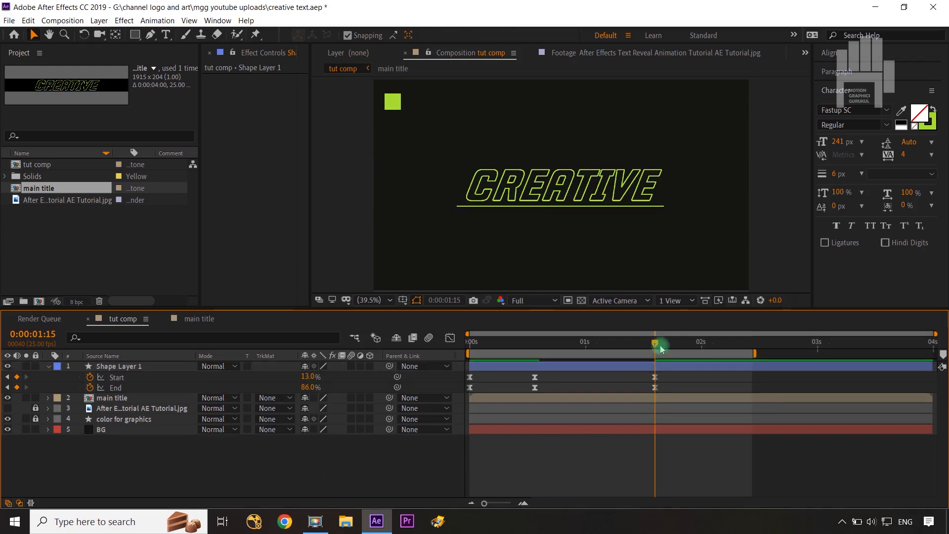
drag(661, 349, 544, 356)
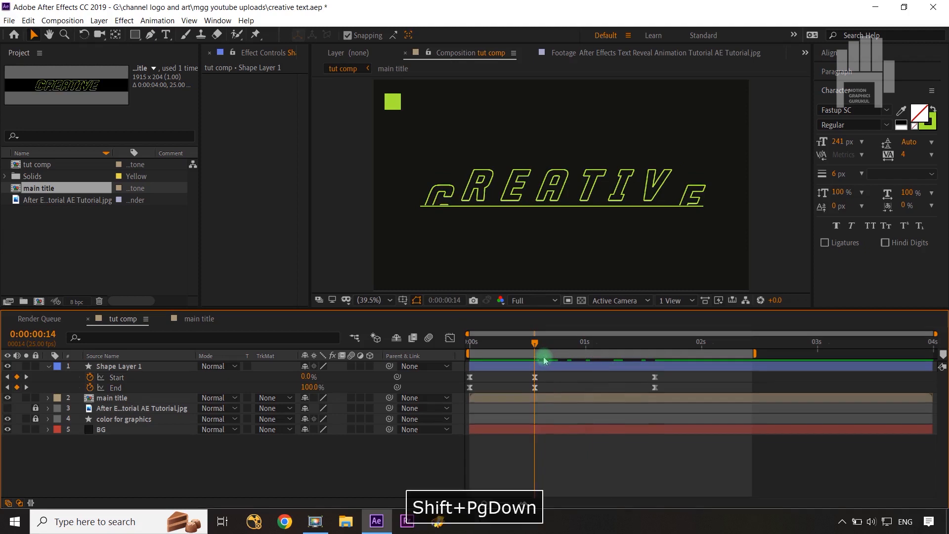
key(shift+Page_Down)
drag(674, 377, 582, 380)
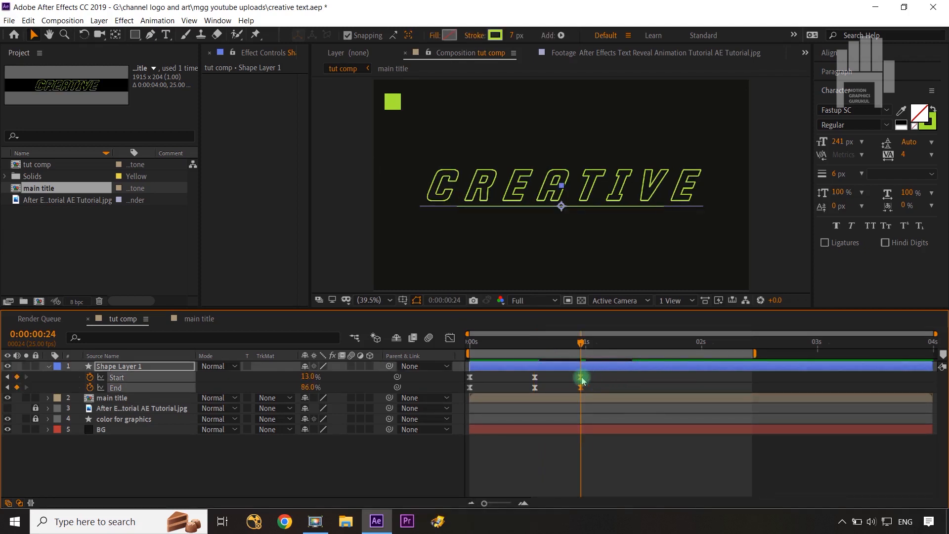
Lengthen the incoming ease of the underline's last Start and End keyframes in the speed graph so the narrowing starts fast and settles slowly.
click(450, 337)
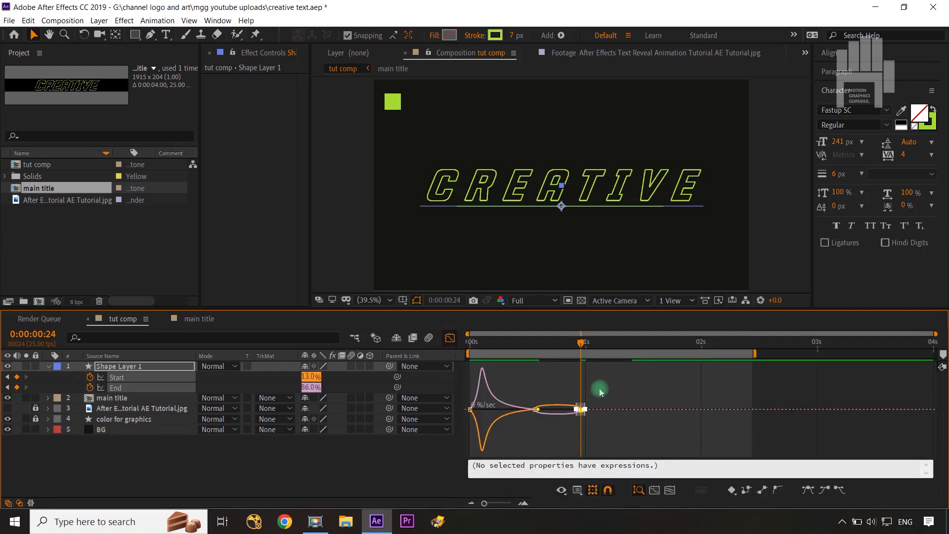
drag(596, 375, 545, 465)
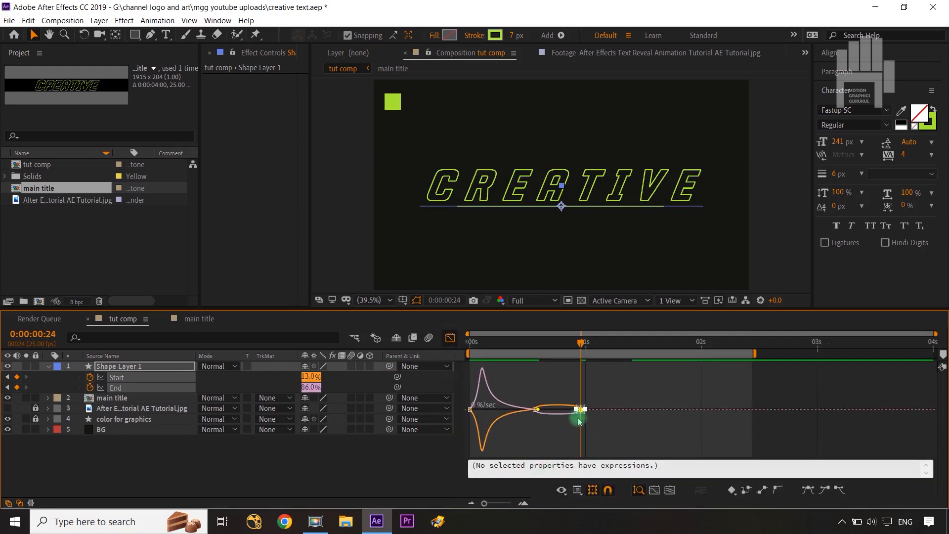
scroll(561, 421, up, 3)
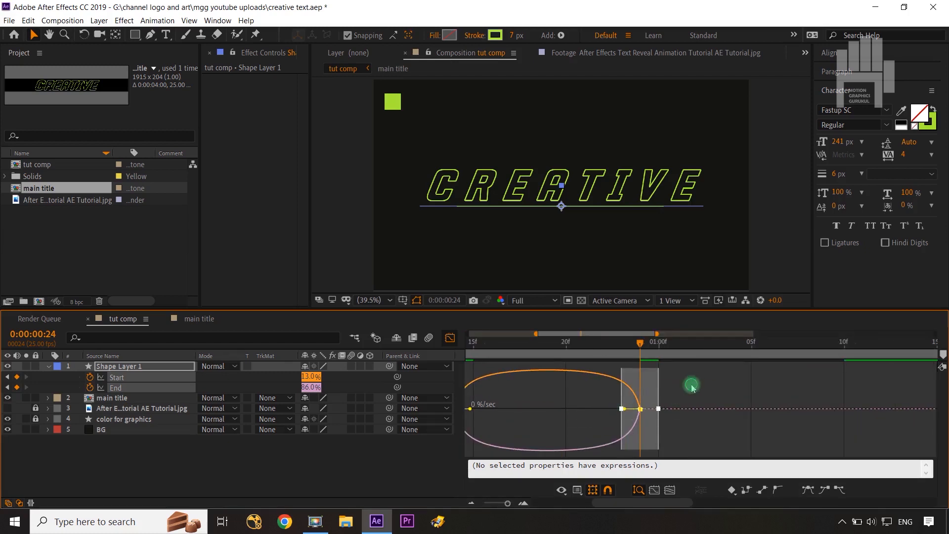
drag(692, 386, 548, 416)
drag(509, 506, 498, 504)
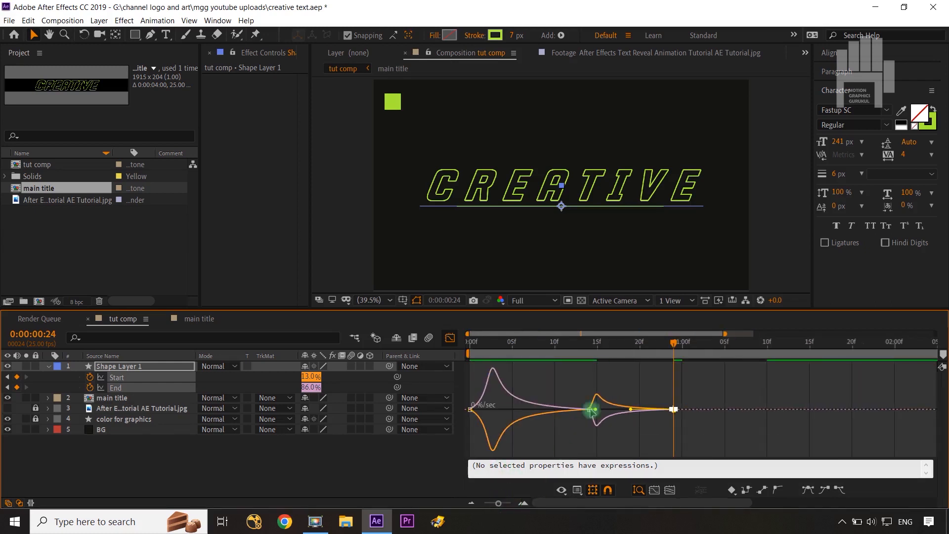
click(450, 337)
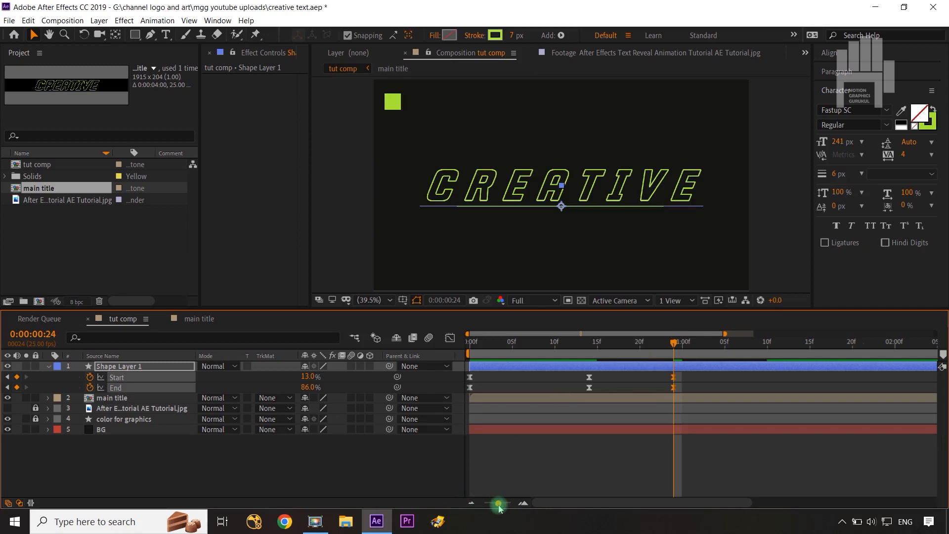
drag(499, 507, 473, 509)
click(431, 473)
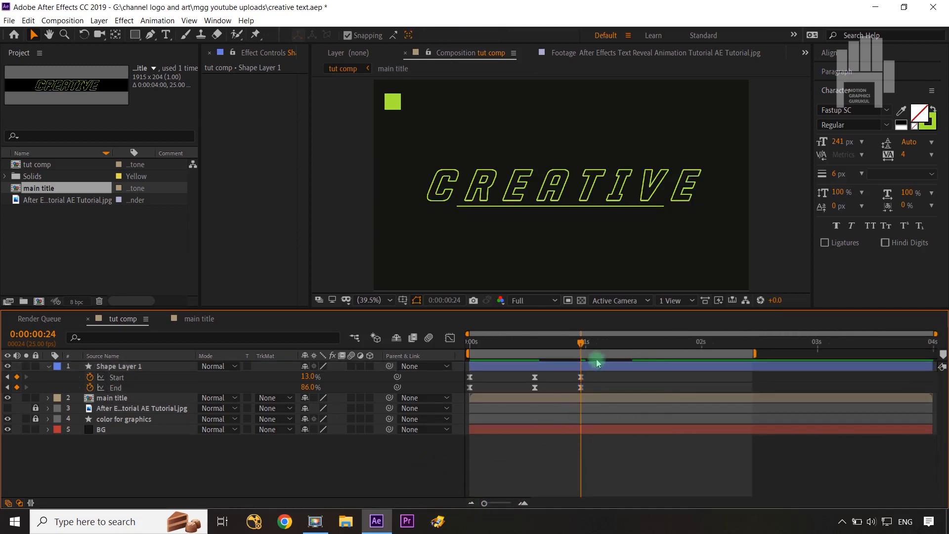
Preview tut comp from the beginning to check the underline's narrowing against the title's tracking.
drag(578, 342, 629, 388)
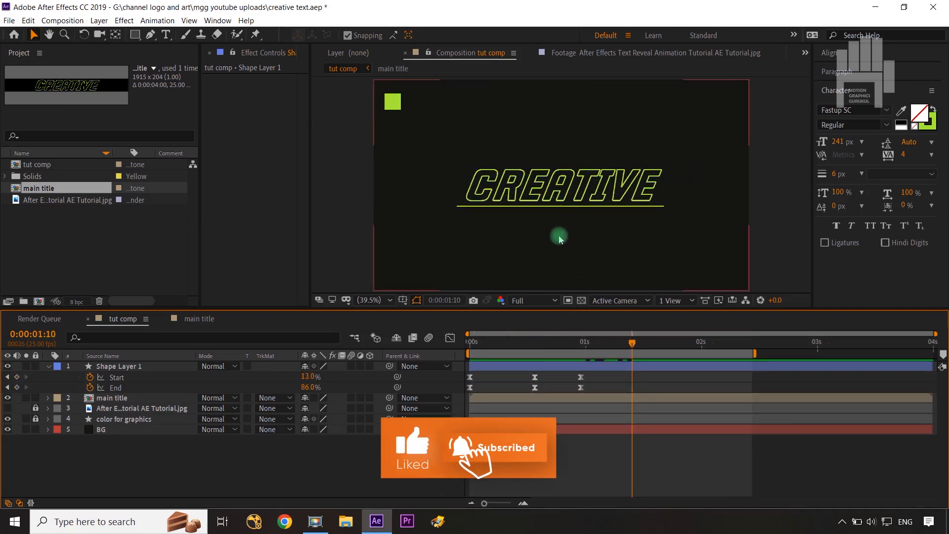
click(516, 230)
key(Home)
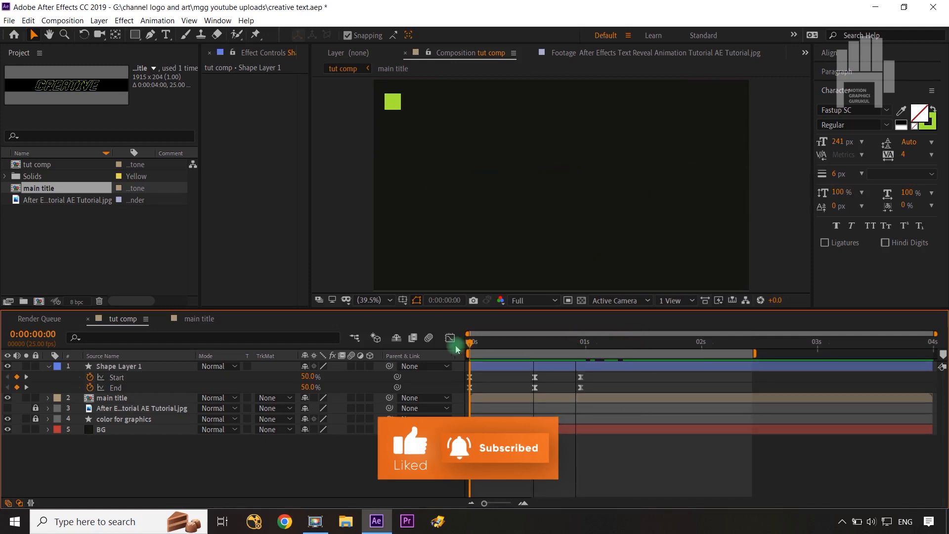
click(413, 484)
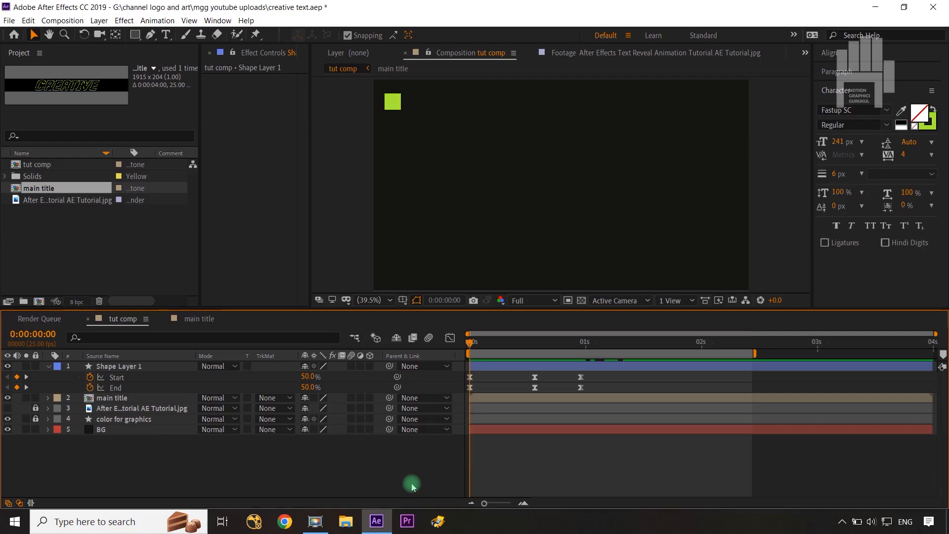
key(space)
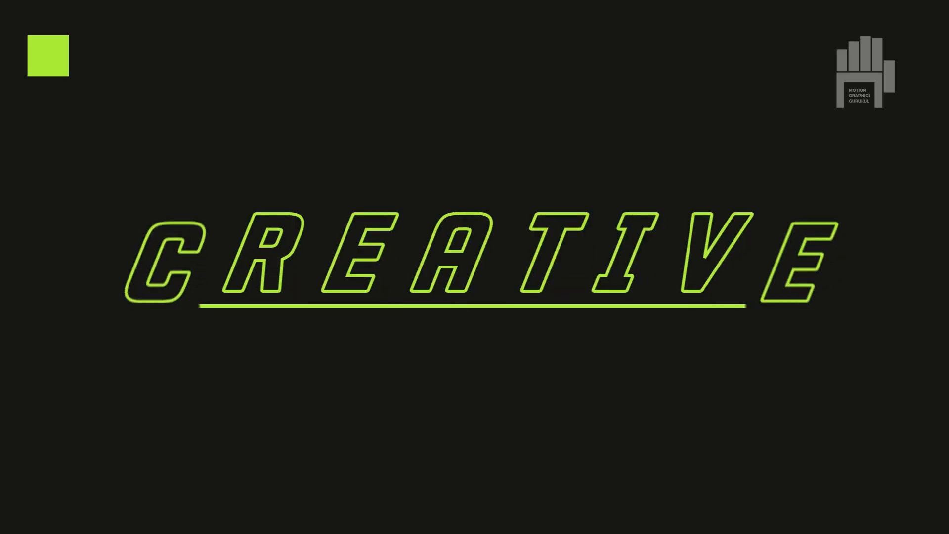